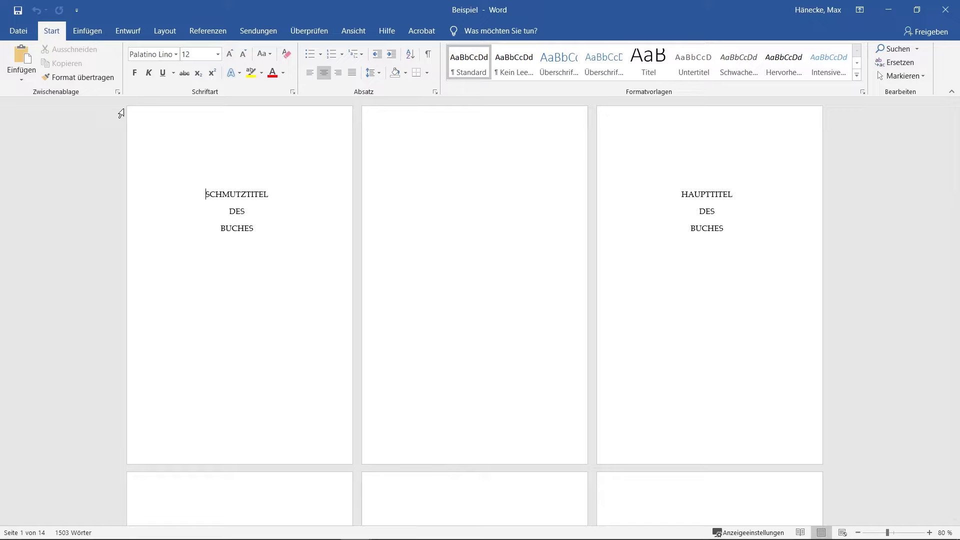
Create a new blank document (Dokument12) and turn on the ¶ Alle anzeigen formatting marks
scroll(120, 113, down, 2)
scroll(121, 113, down, 3)
scroll(120, 113, down, 1)
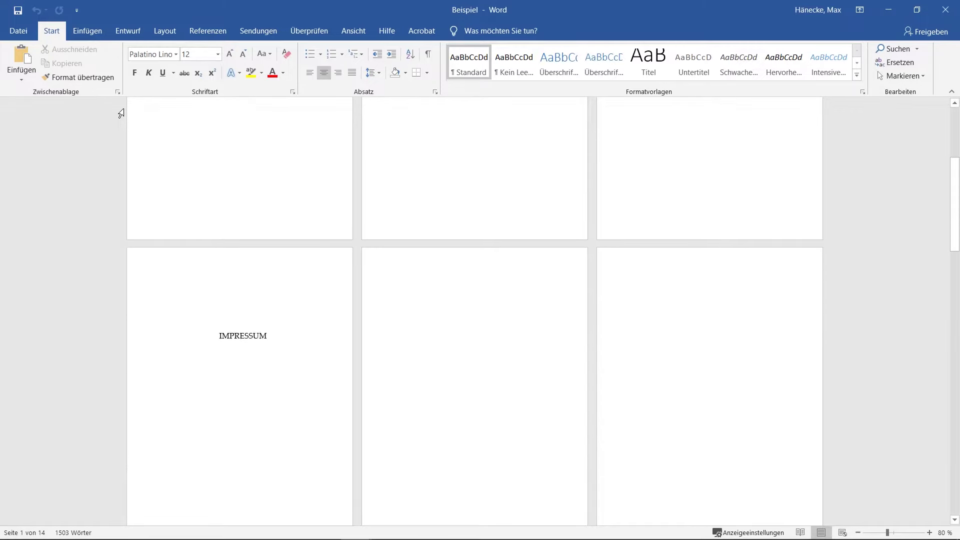
scroll(121, 113, down, 3)
scroll(120, 114, down, 2)
scroll(120, 113, down, 3)
scroll(120, 114, down, 1)
scroll(121, 114, down, 3)
scroll(120, 114, down, 3)
scroll(121, 114, down, 2)
scroll(120, 114, down, 1)
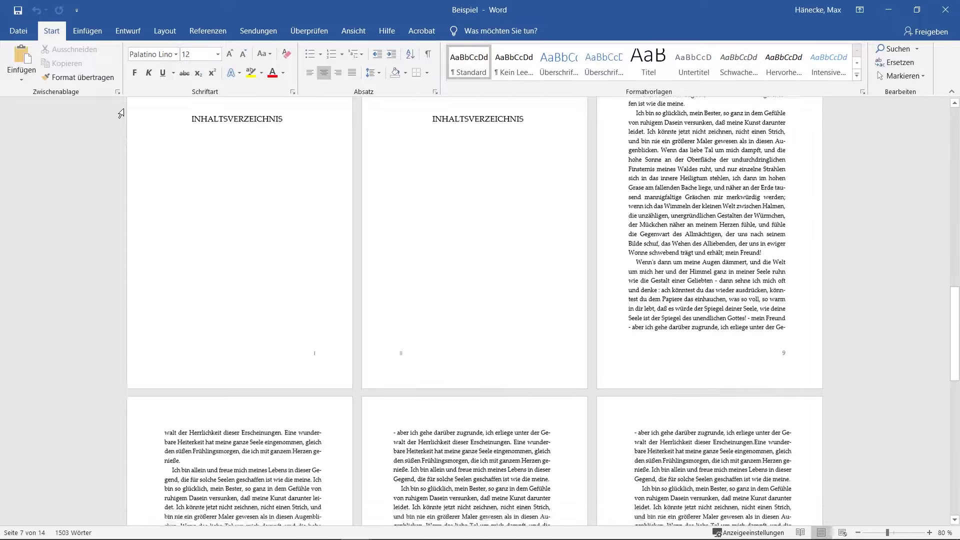
scroll(120, 114, down, 3)
scroll(120, 114, down, 1)
scroll(121, 114, down, 3)
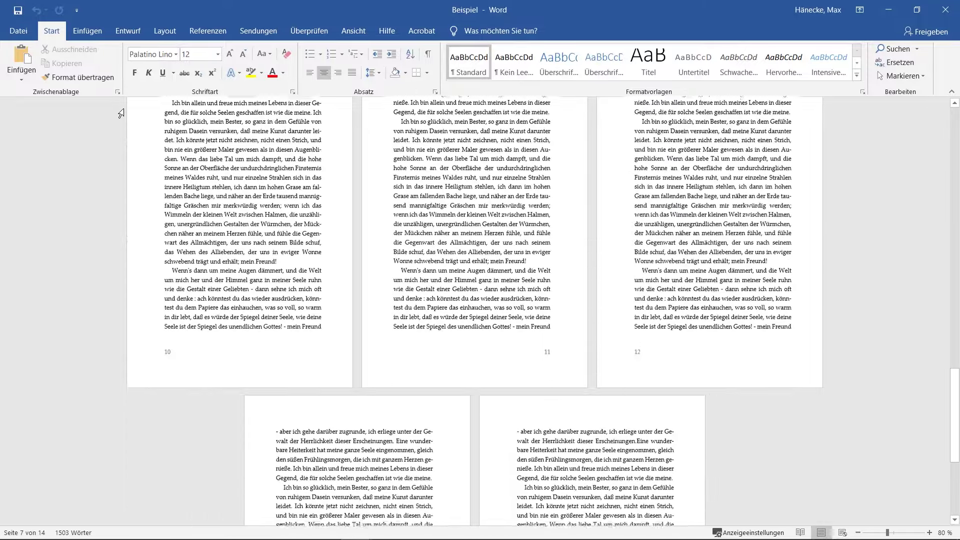
scroll(121, 113, down, 1)
scroll(120, 113, down, 3)
scroll(121, 114, down, 1)
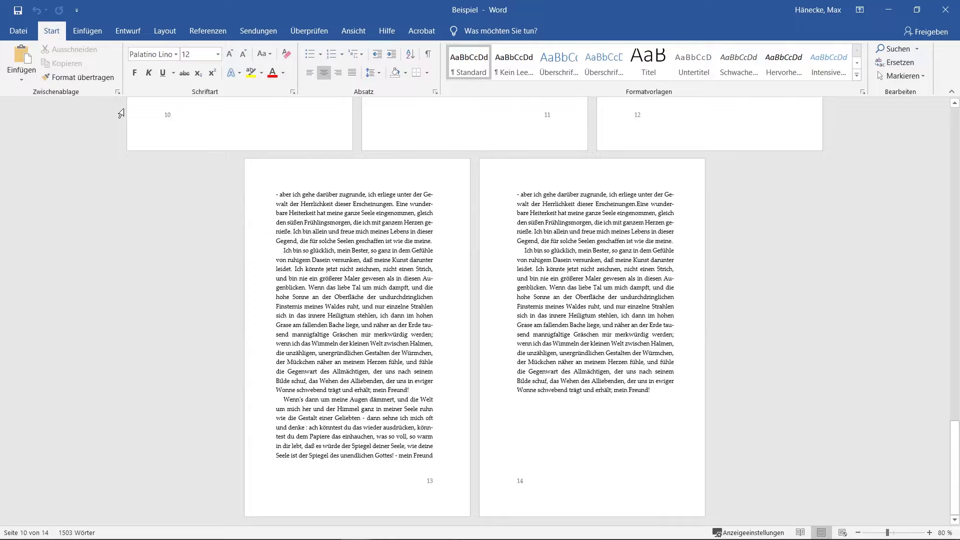
scroll(121, 113, up, 2)
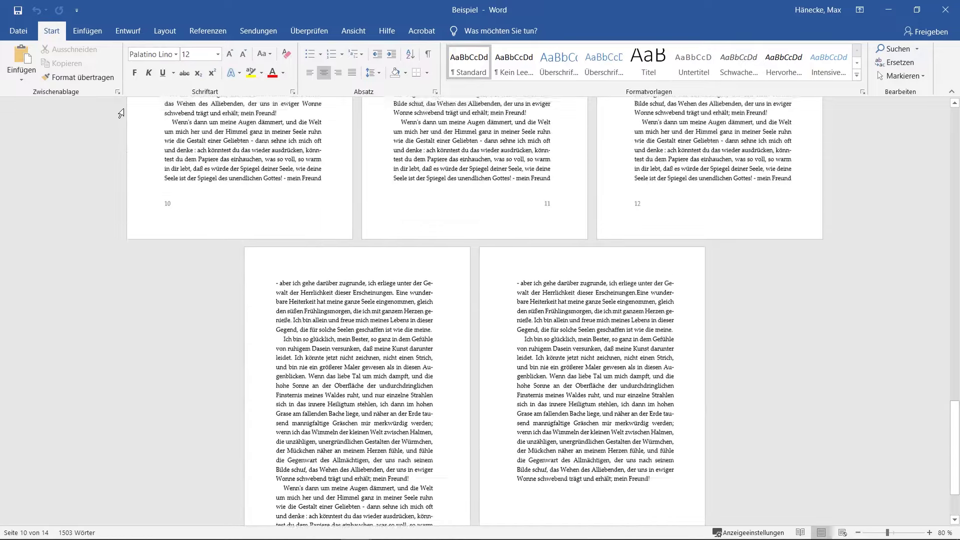
scroll(121, 113, up, 3)
scroll(121, 114, up, 2)
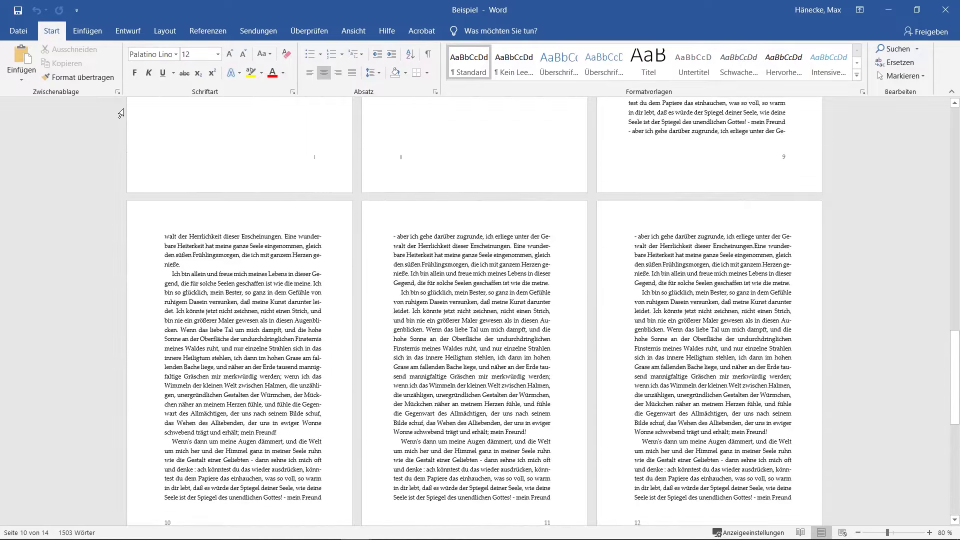
scroll(120, 113, up, 3)
scroll(121, 114, up, 1)
scroll(121, 114, up, 6)
scroll(120, 114, up, 1)
scroll(121, 114, up, 1)
scroll(120, 113, up, 2)
scroll(120, 114, up, 1)
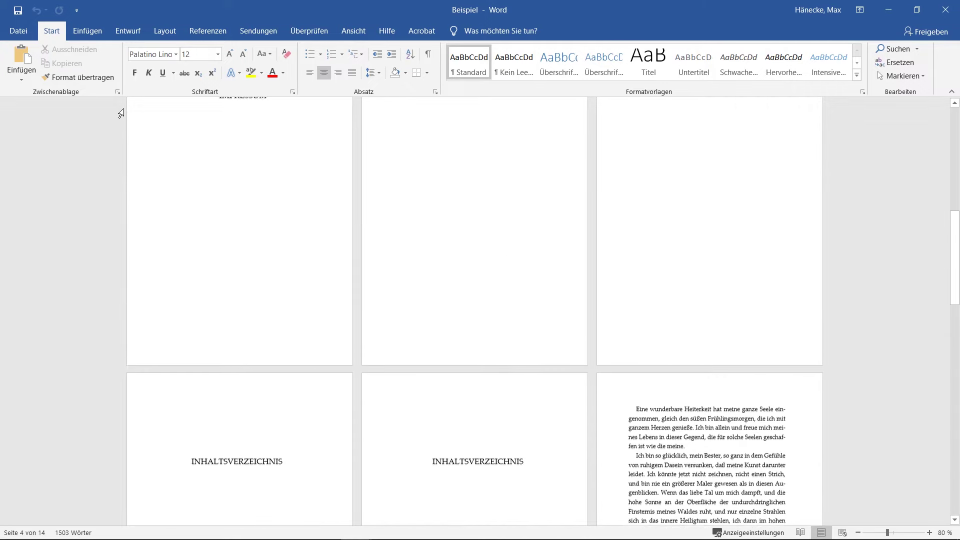
scroll(120, 113, up, 2)
scroll(121, 114, up, 1)
scroll(121, 113, up, 3)
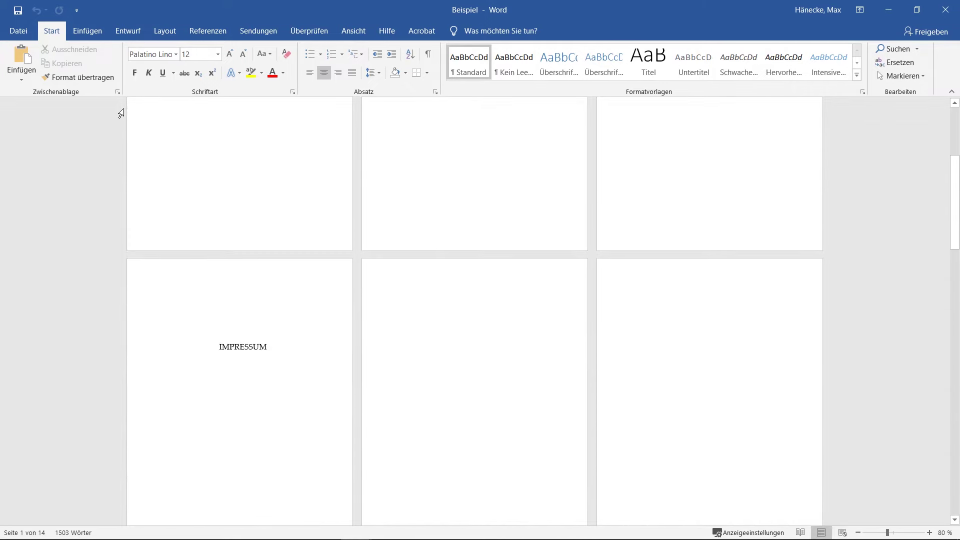
scroll(121, 113, up, 2)
scroll(120, 113, up, 1)
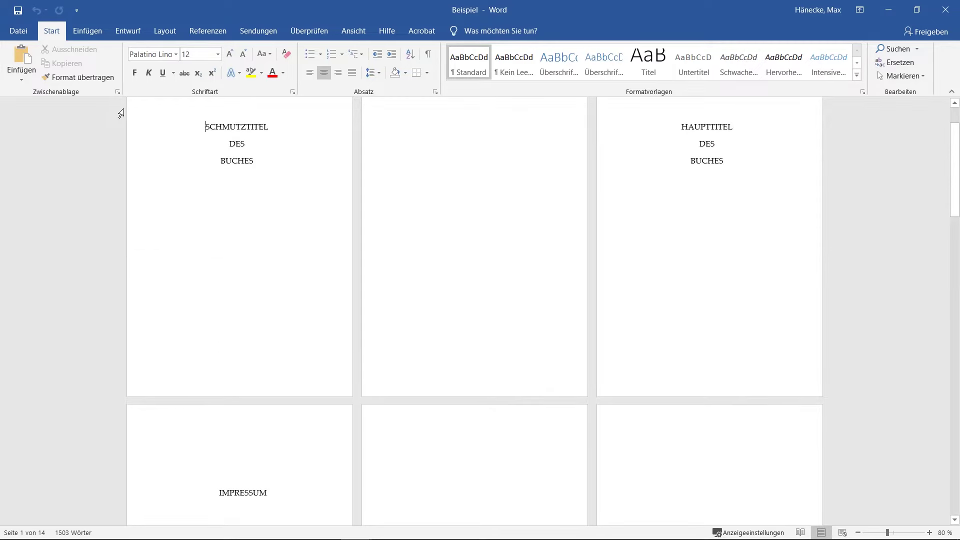
scroll(120, 114, up, 2)
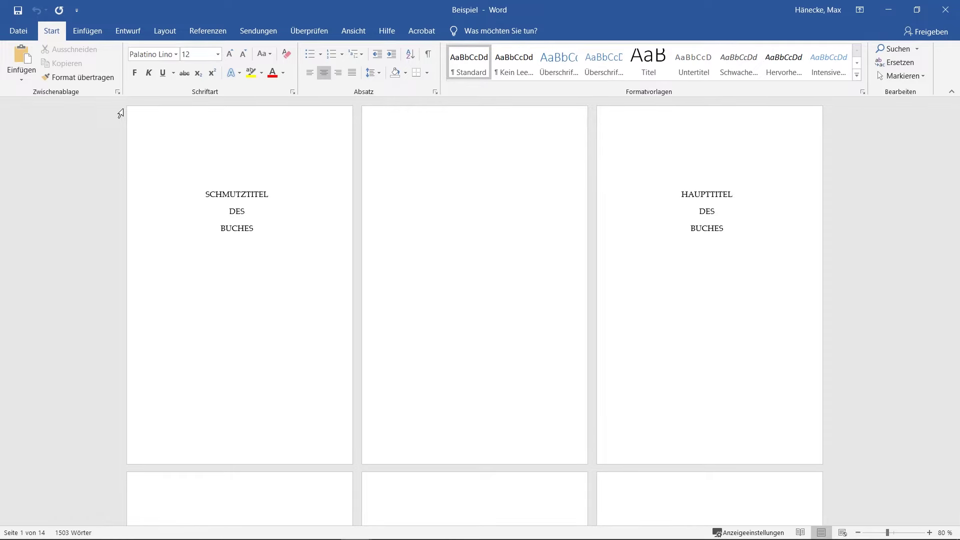
key(ctrl+n)
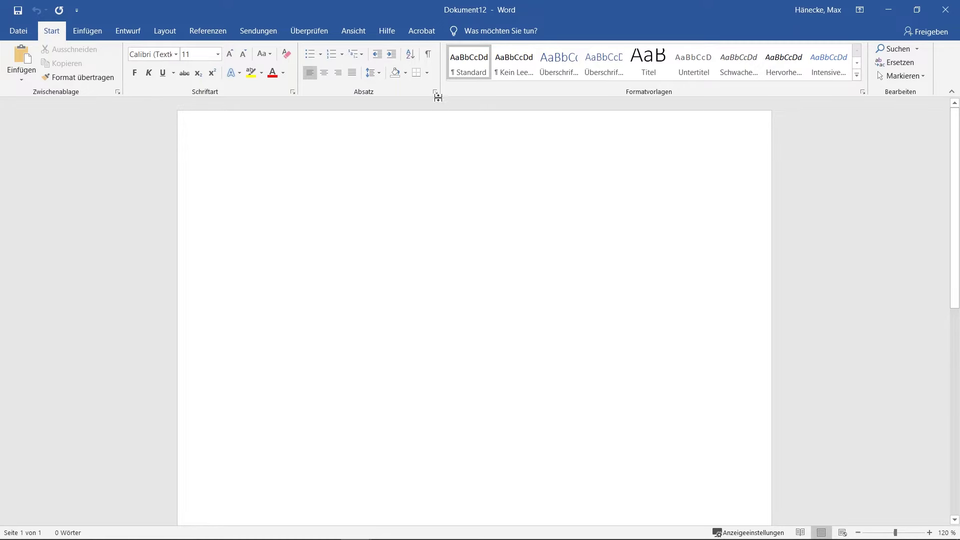
click(429, 56)
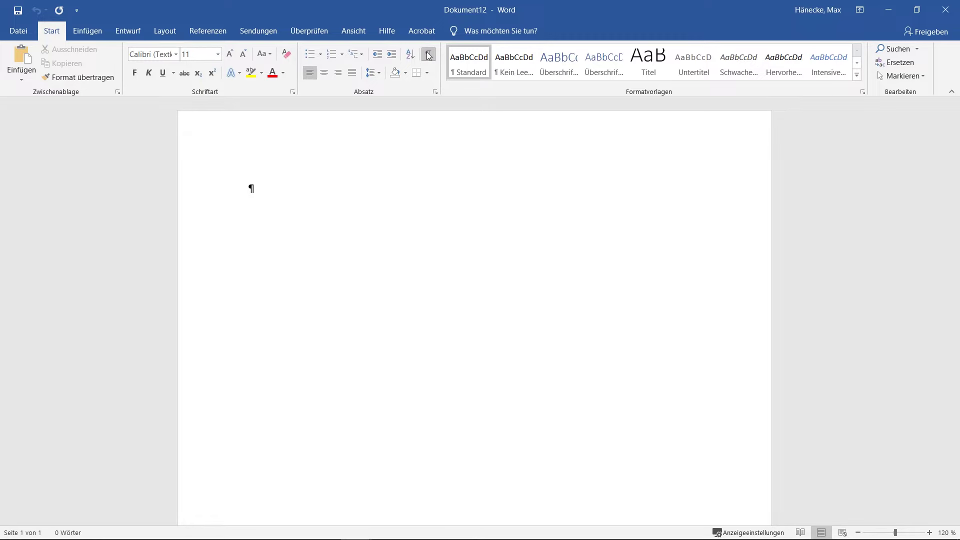
In Page Setup, set Mehrere Seiten to Gegenüberliegende Seiten for mirrored margins
click(173, 29)
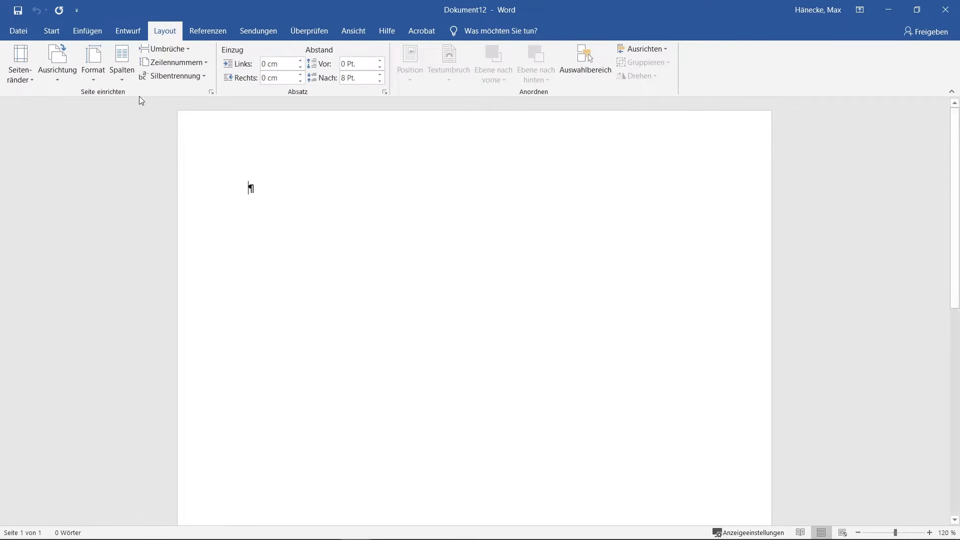
click(212, 94)
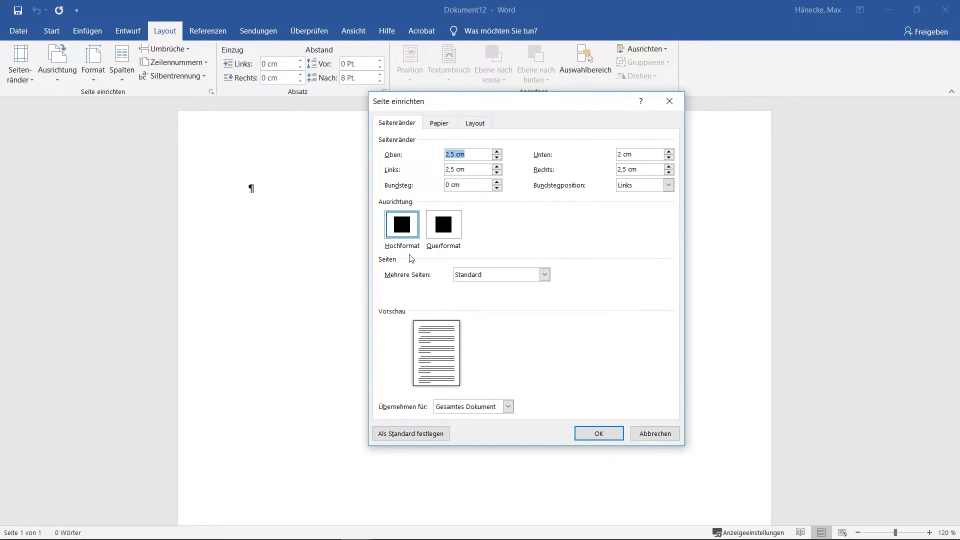
click(545, 275)
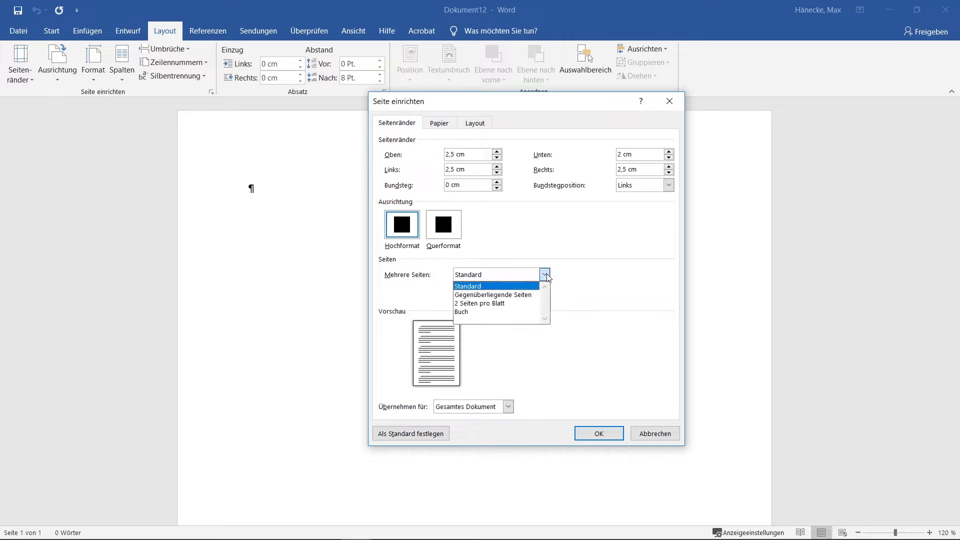
click(528, 295)
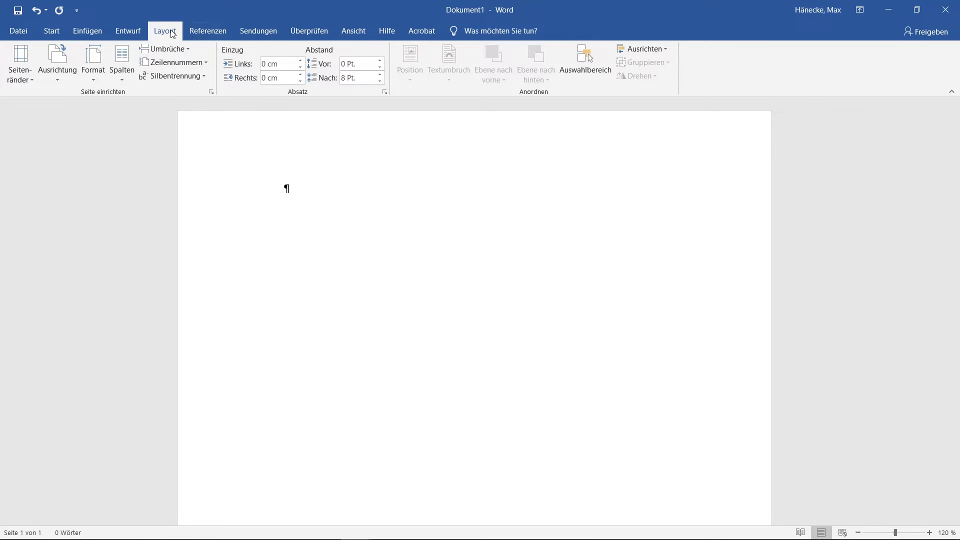
Insert page breaks via Umbrüche > Seite and Ctrl+Enter until the document has six pages
click(177, 50)
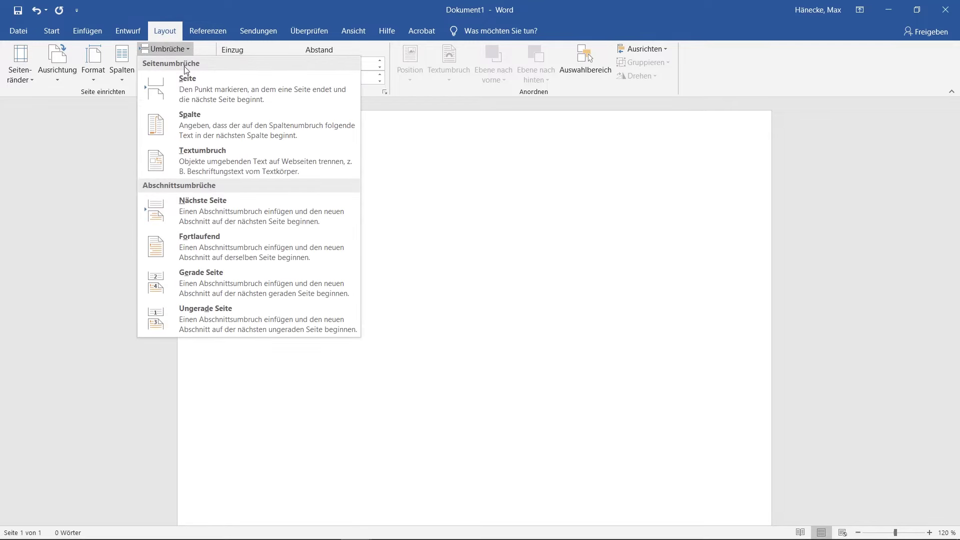
click(224, 89)
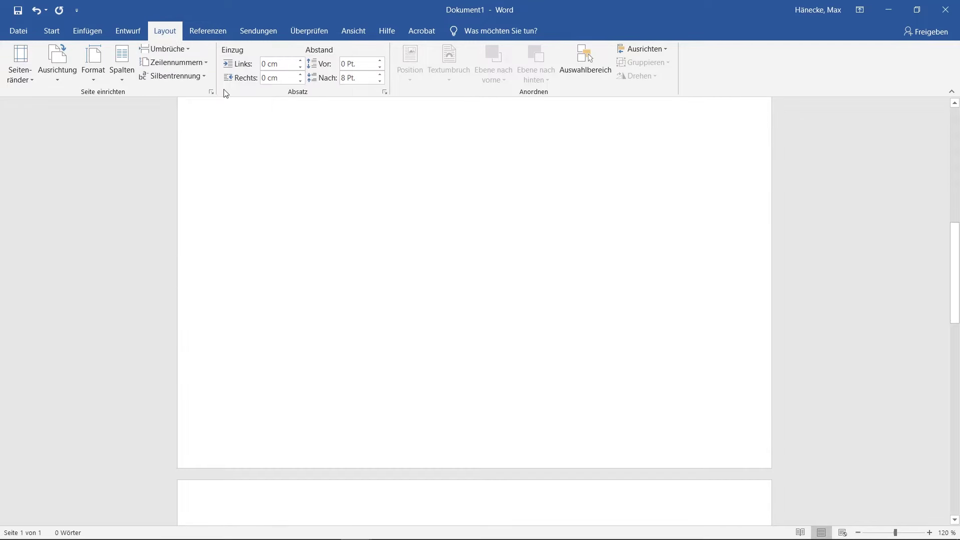
ctrl+scroll(269, 207, down, 5)
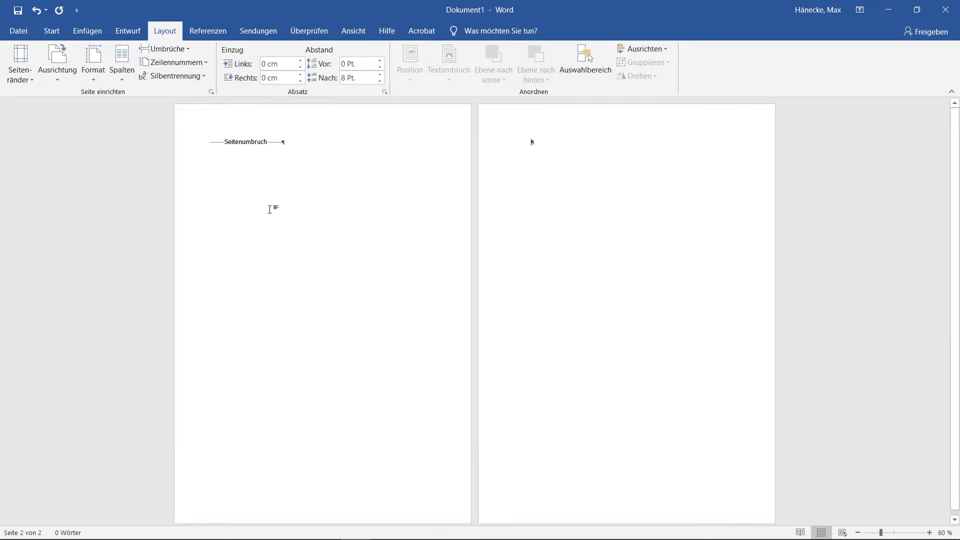
key(ctrl+Return)
key(ctrl+Return)
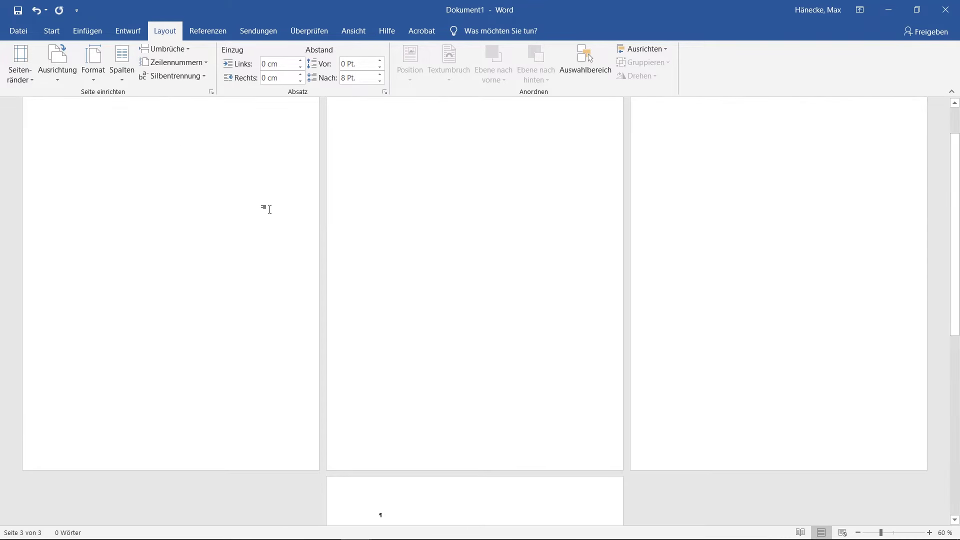
key(ctrl+Return)
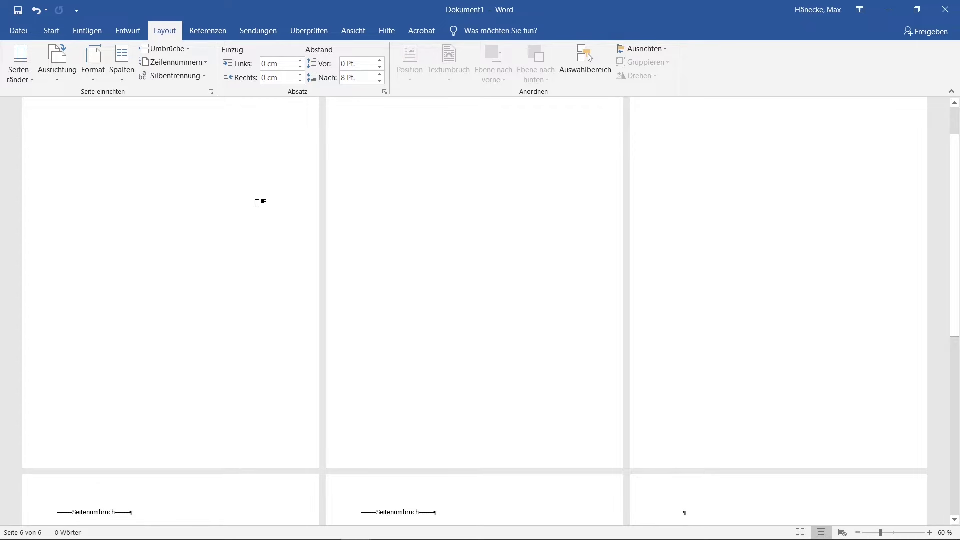
ctrl+scroll(258, 203, down, 1)
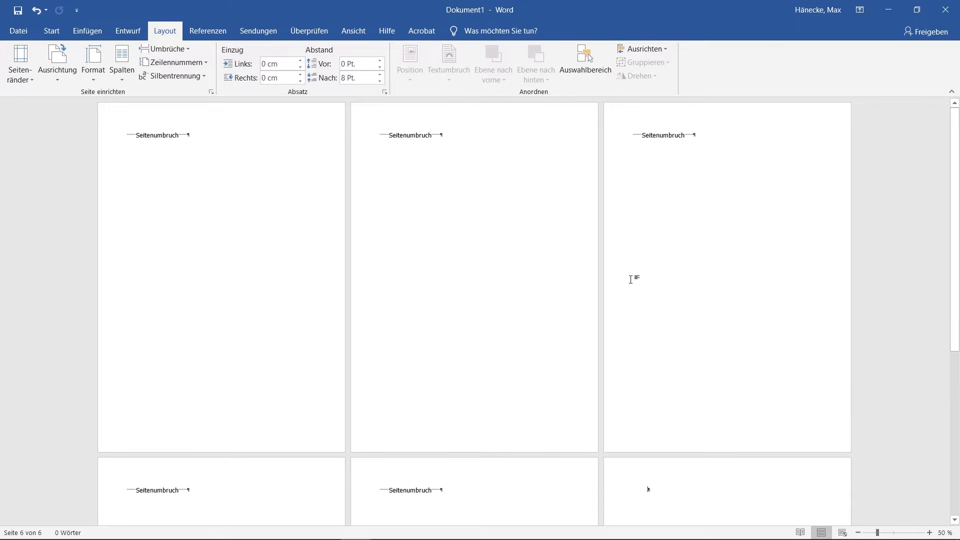
scroll(197, 403, down, 3)
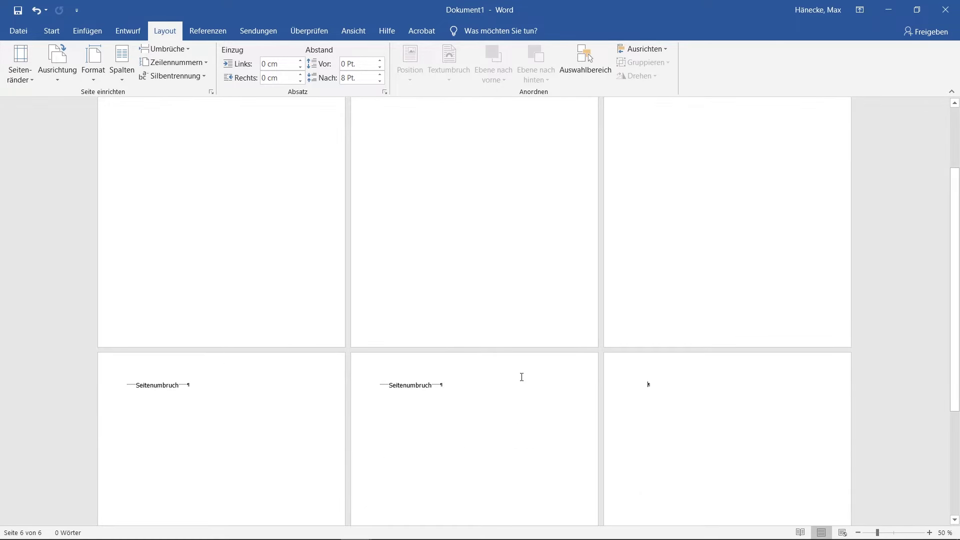
scroll(650, 392, up, 3)
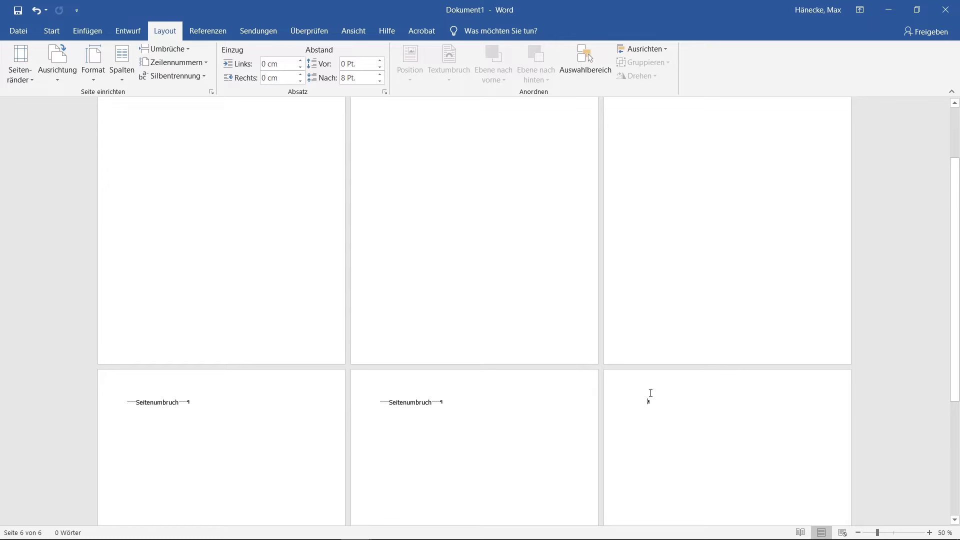
Select the whole document and set the font size to 20 pt
click(127, 136)
key(ctrl+a)
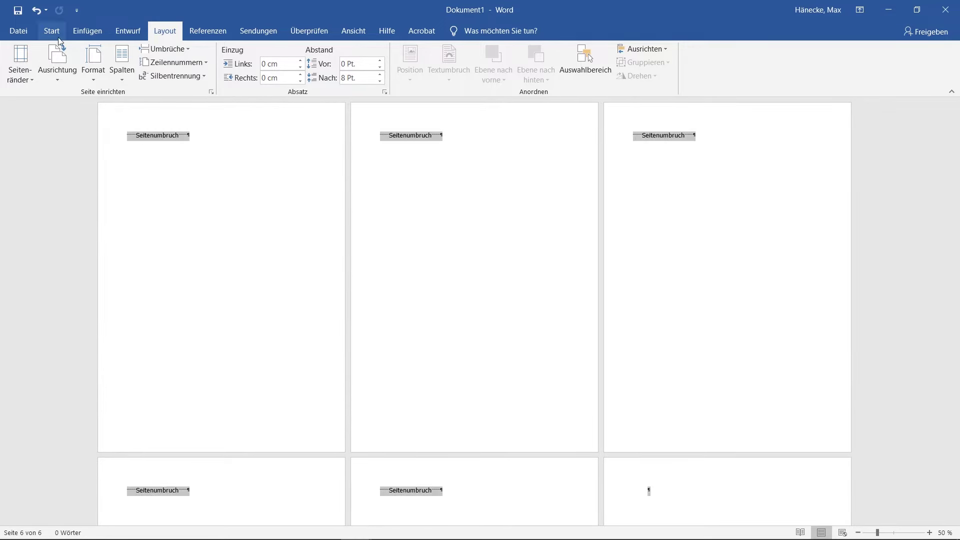
click(52, 30)
click(218, 54)
click(194, 130)
click(129, 138)
Type the page labels SCHMUTZTITEL, LEERE SEITE, HAUPTTITEL, IMPRESSUM, LEERE SEITE, LEERE SEITE
text(SCHMUTZTITEL)
key(Down)
text(LEERE SEITE)
key(Down)
text(HAUPTTITEL)
key(Down)
text(IMPRESSUM)
key(Down)
text(LEERE SEITE)
key(Down)
text(LEERE SEITE)
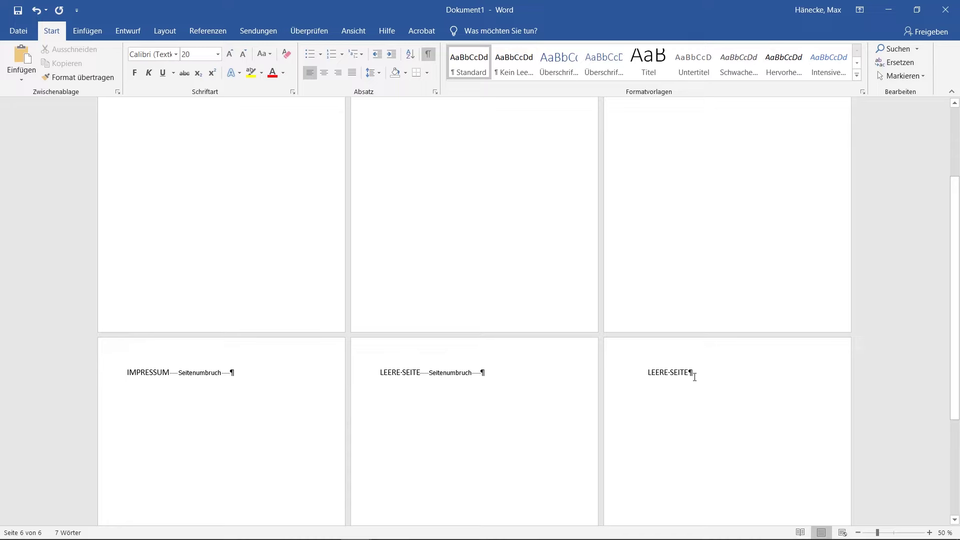
Insert a Nächste Seite section break and type INHALTSVERZEICHNIS on the new seventh page
click(169, 38)
click(187, 49)
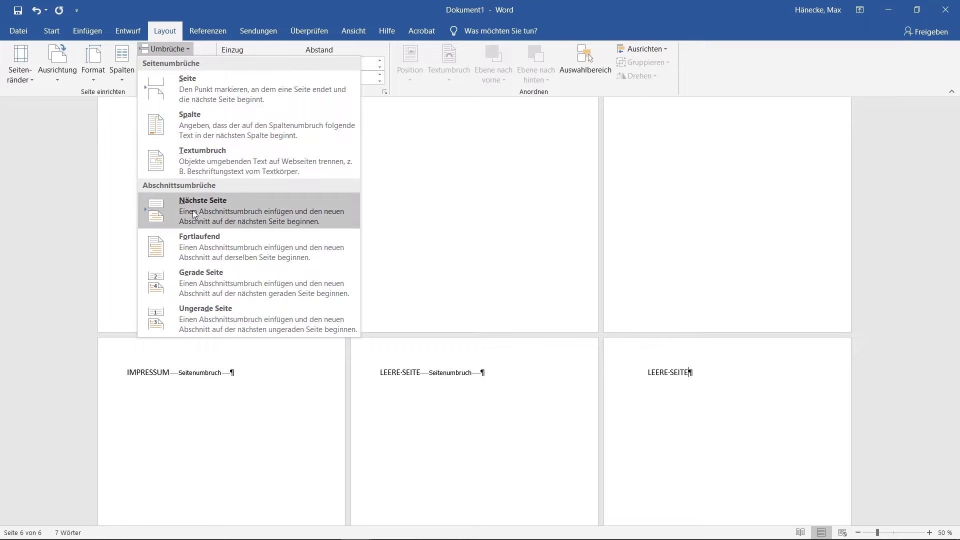
click(253, 213)
scroll(549, 312, down, 3)
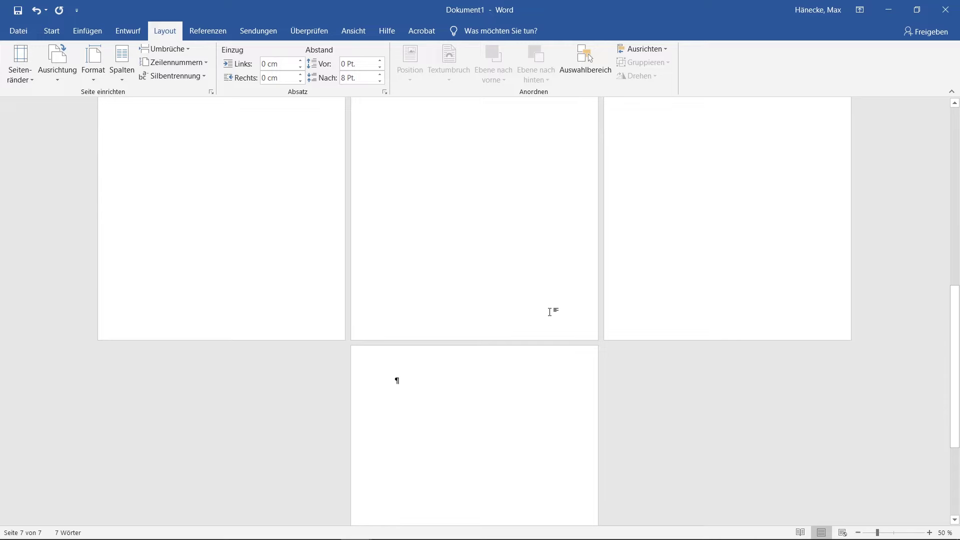
scroll(549, 312, down, 3)
text(INHALTSVERZEICHNIS)
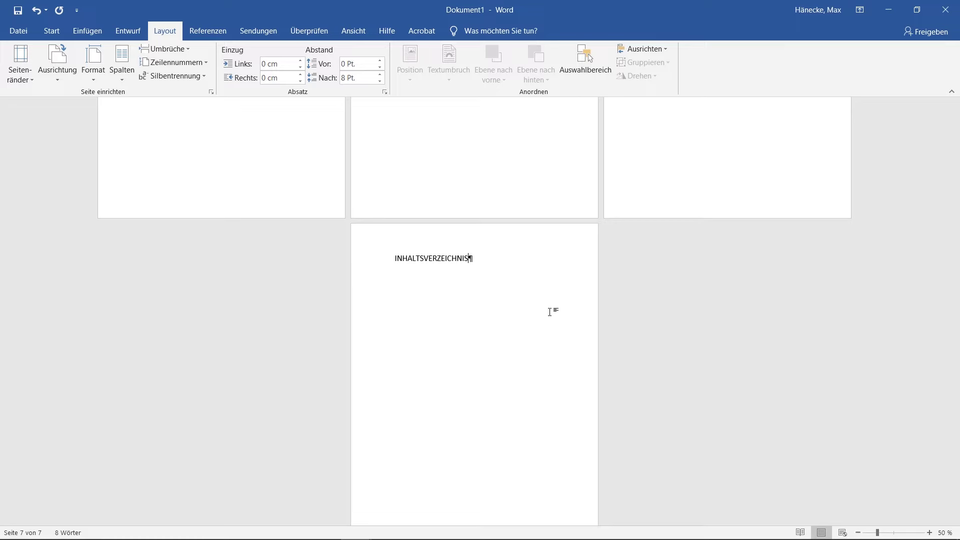
Add a page break with a second INHALTSVERZEICHNIS page, then a Nächste Seite section break
key(ctrl+Return)
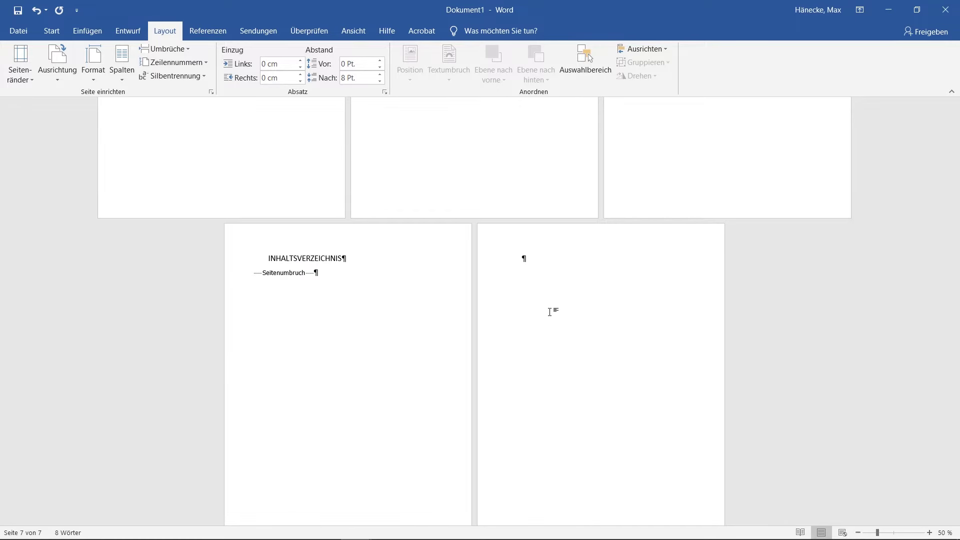
text(INHALTSVERZEICHNIS)
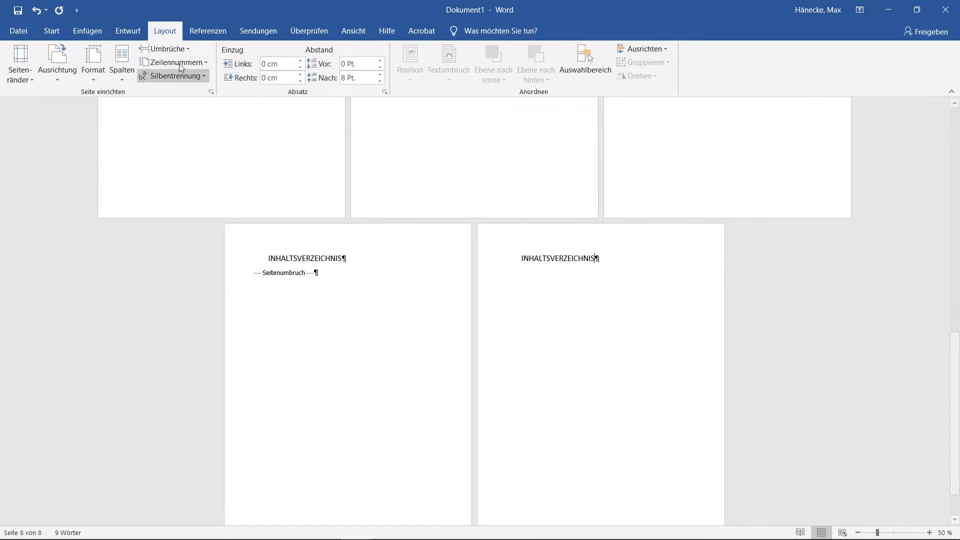
click(170, 50)
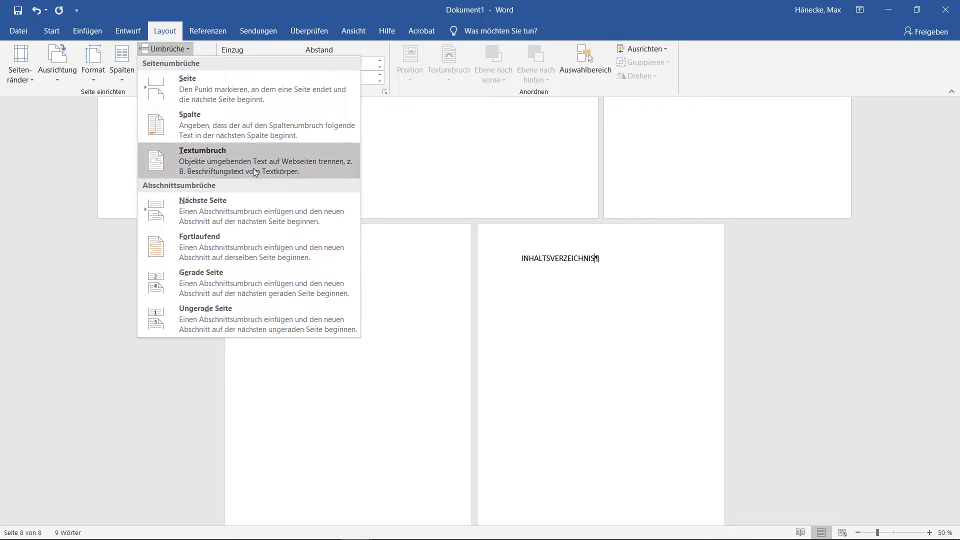
click(244, 214)
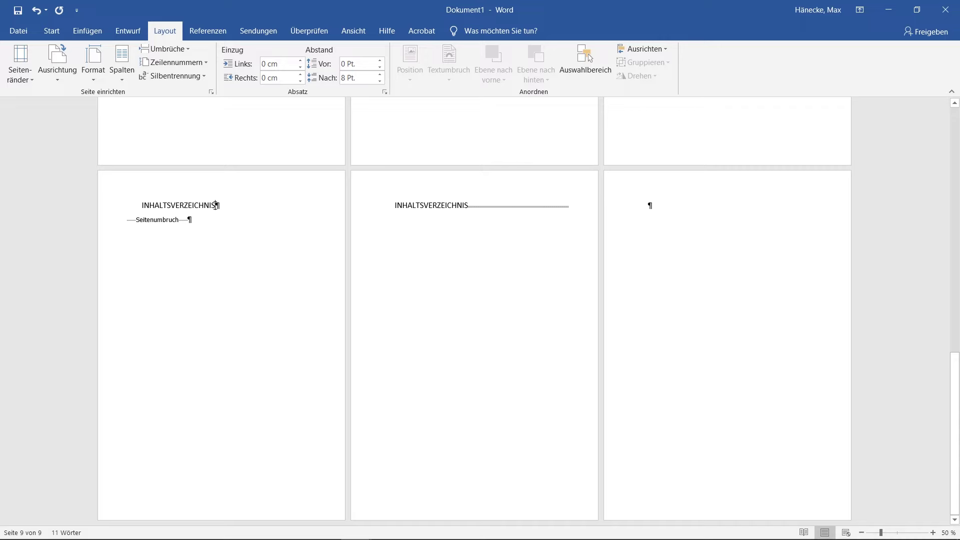
Hide ¶ marks, add a Leer footer, turn off Mit vorheriger verknüpfen, and enable Gerade & ungerade Seiten unterschiedlich
click(50, 31)
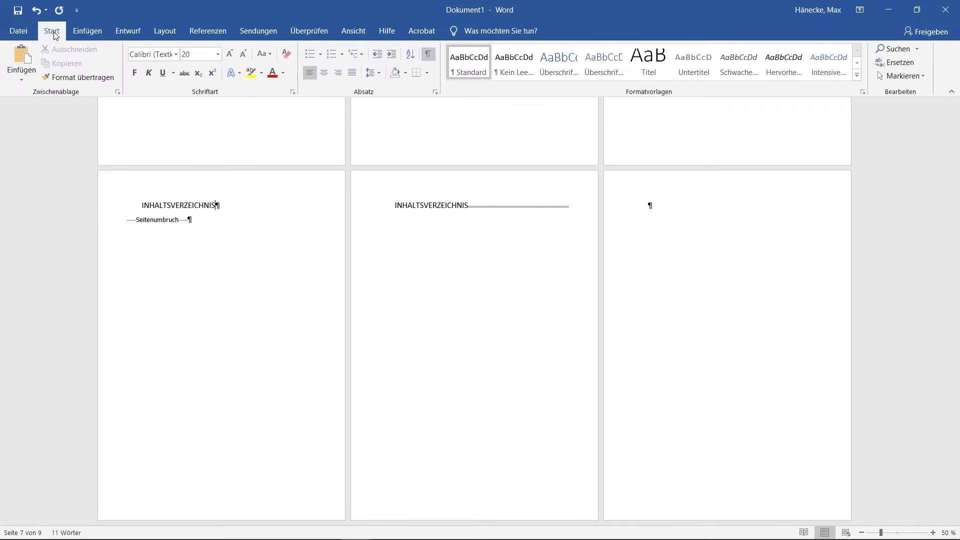
click(433, 55)
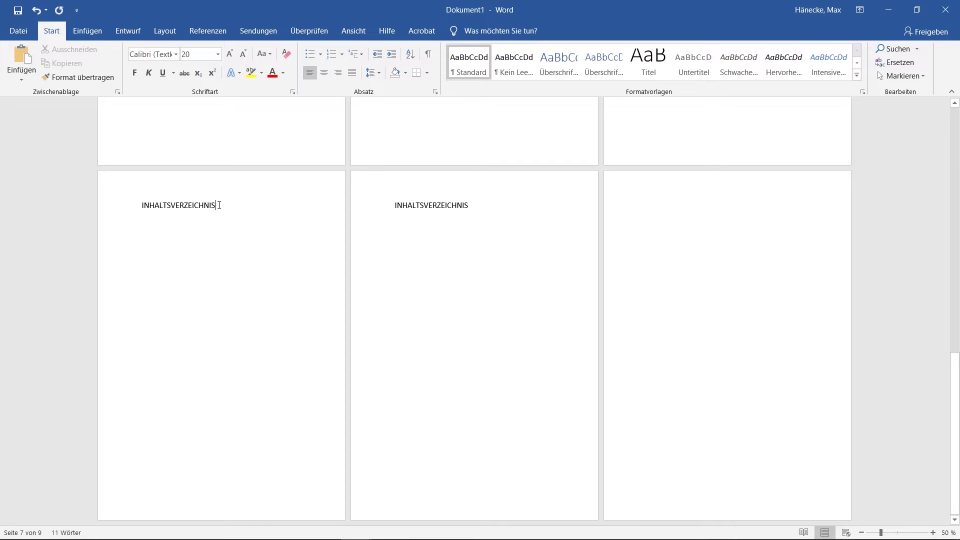
click(87, 31)
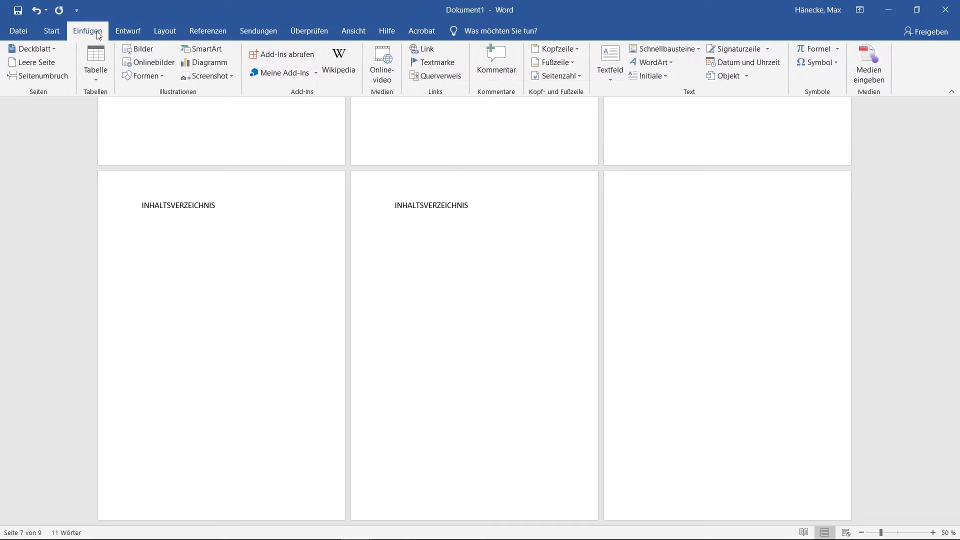
click(564, 63)
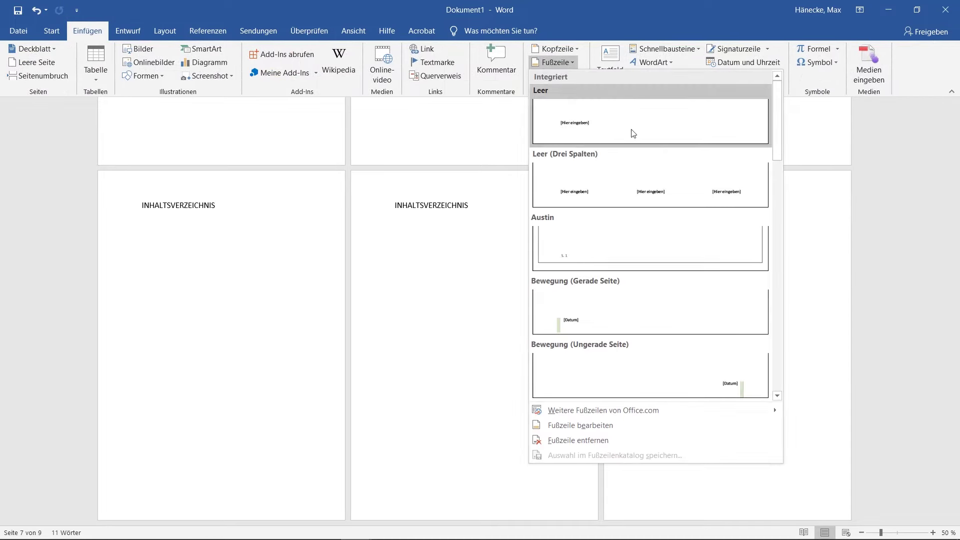
click(631, 424)
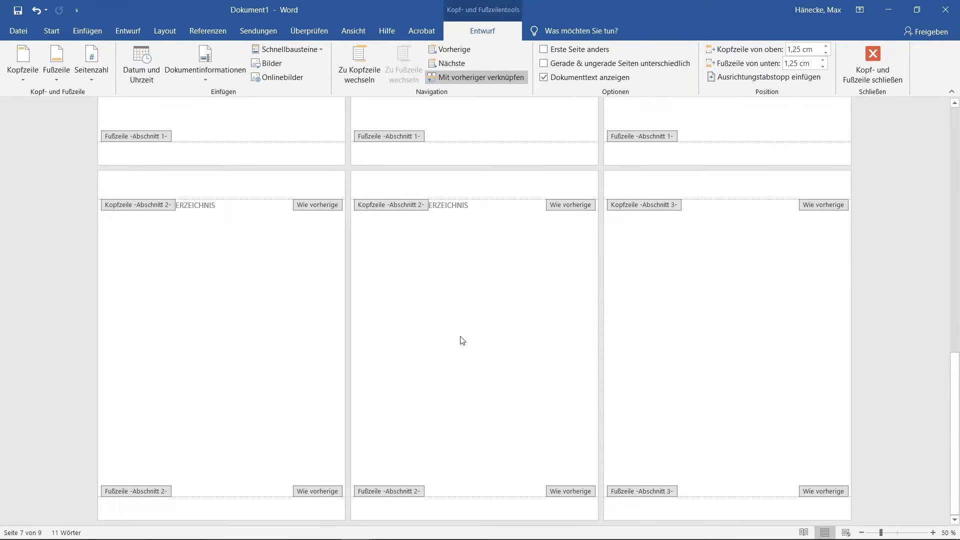
click(488, 79)
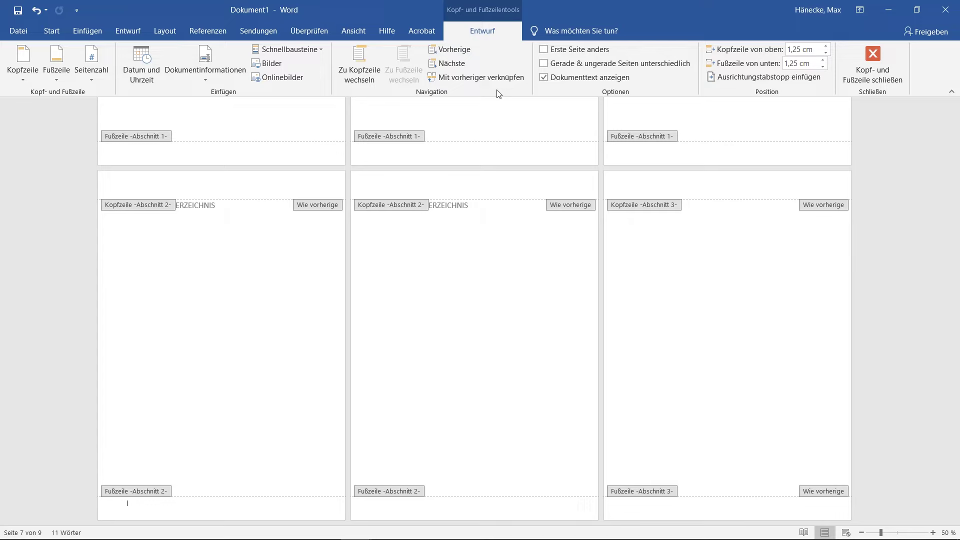
click(611, 64)
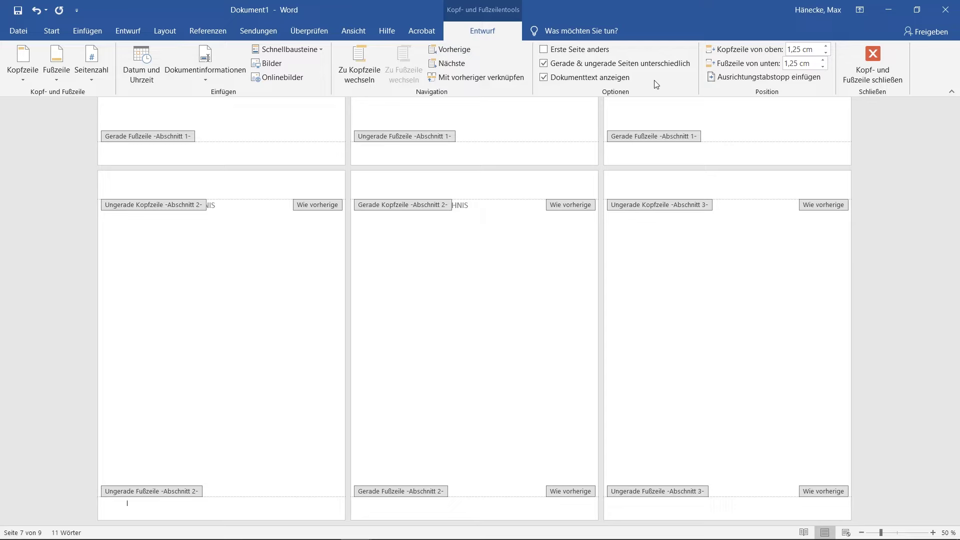
Insert an Einfache Zahl 3 page number in section 2's odd footer, showing 7, and select it
click(93, 71)
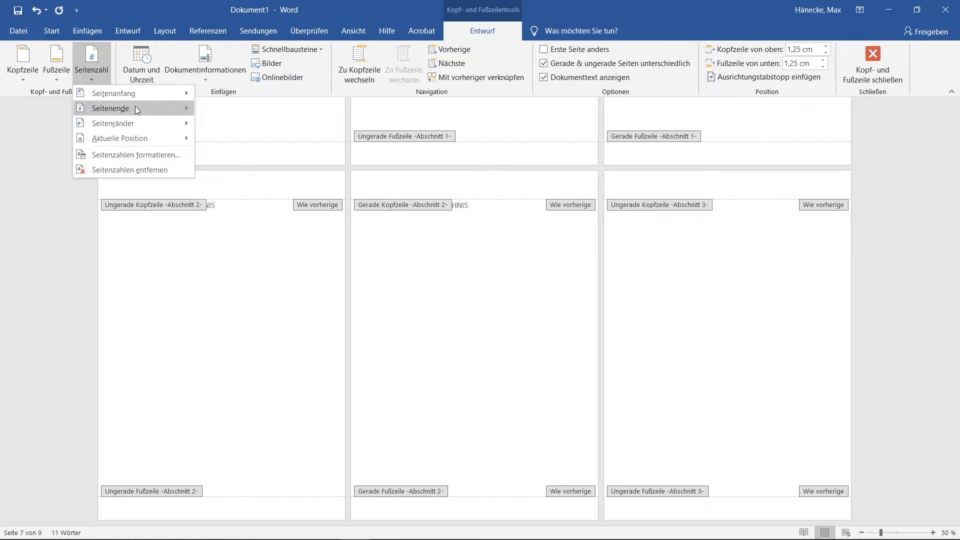
mouse_move(110, 108)
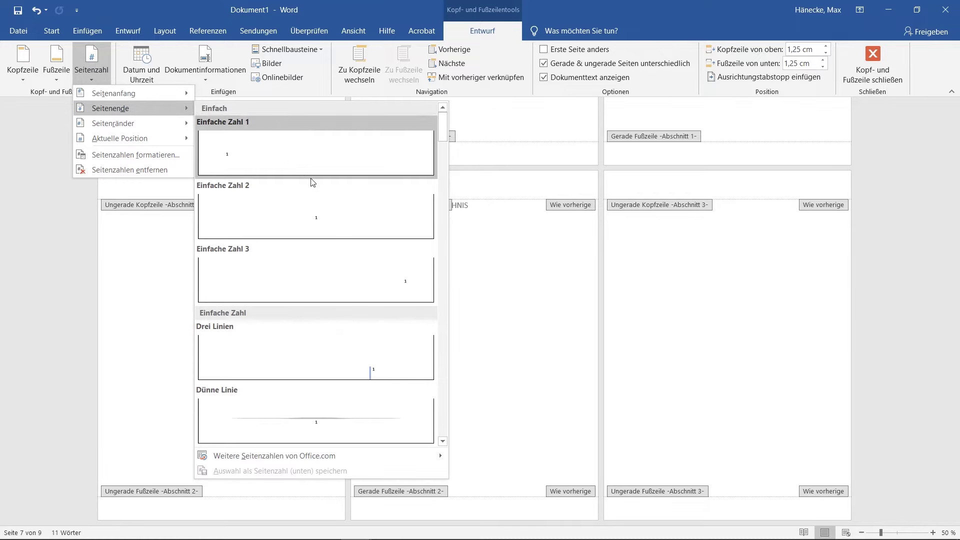
click(348, 273)
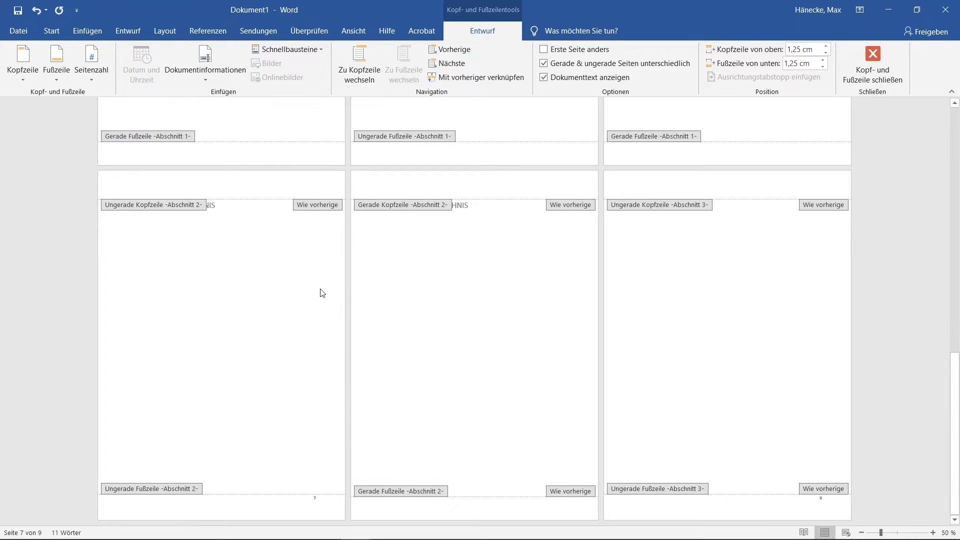
ctrl+scroll(315, 515, up, 9)
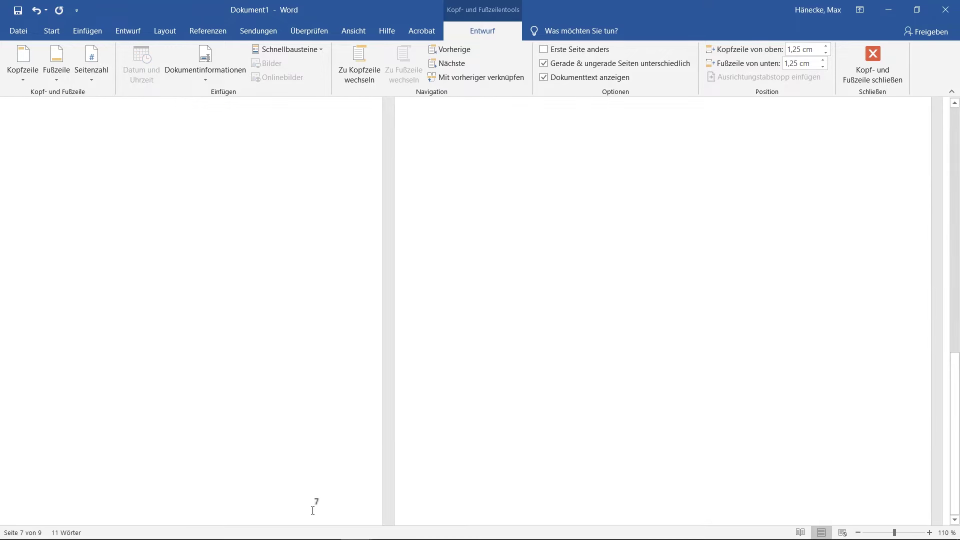
scroll(721, 421, down, 3)
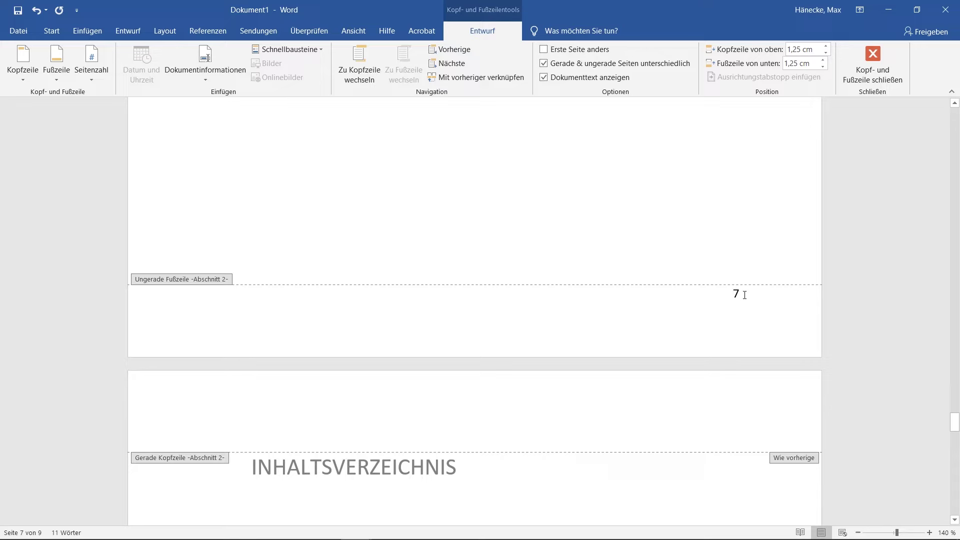
double_click(736, 294)
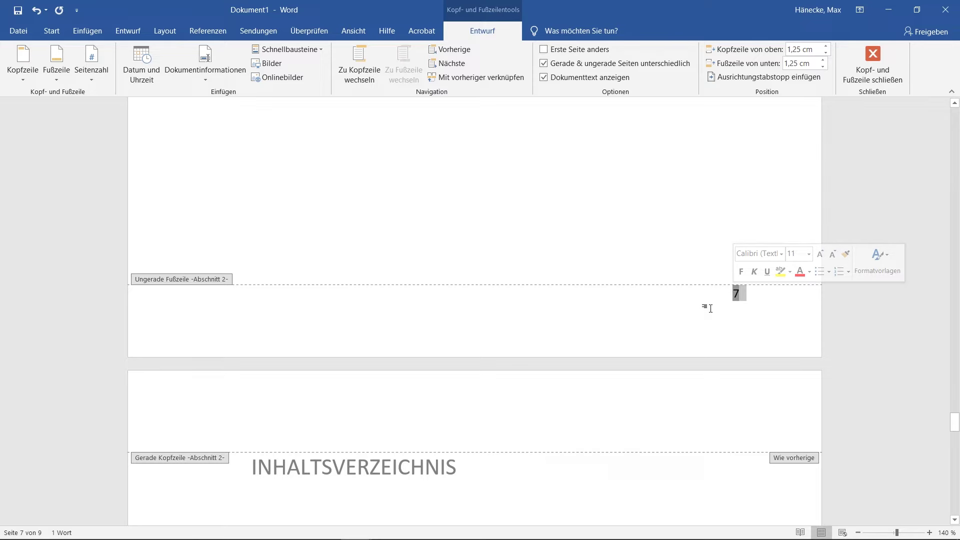
click(94, 80)
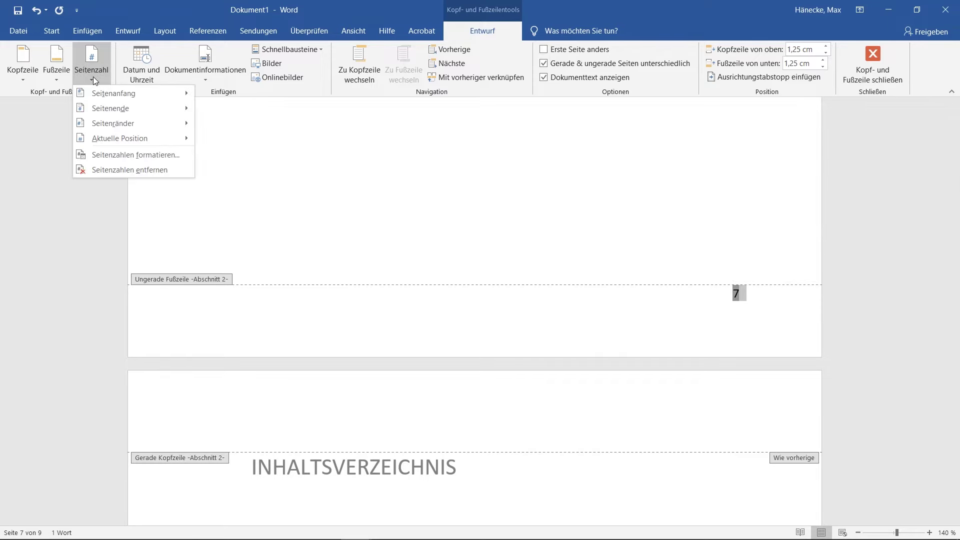
Format section 2's page numbers as I, II, III Roman numerals starting at I
click(140, 155)
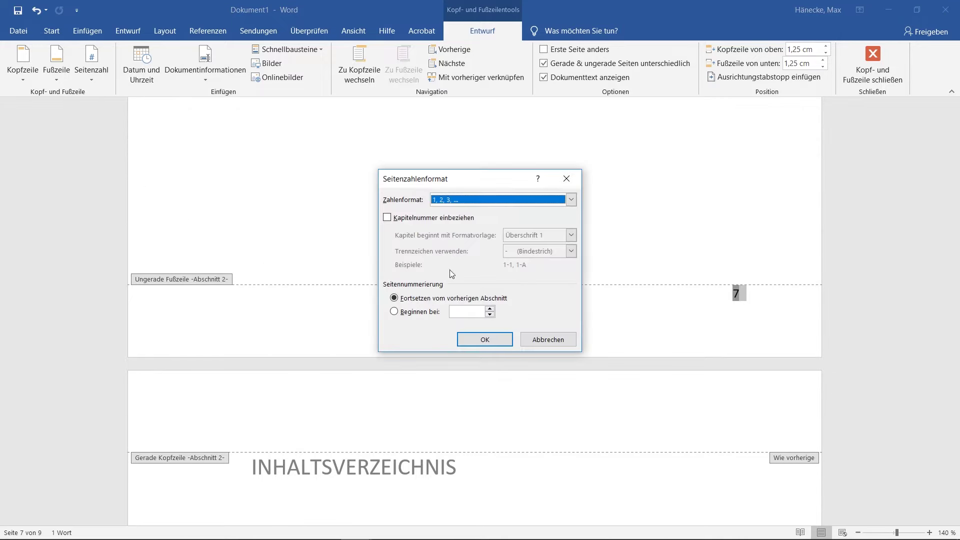
click(571, 199)
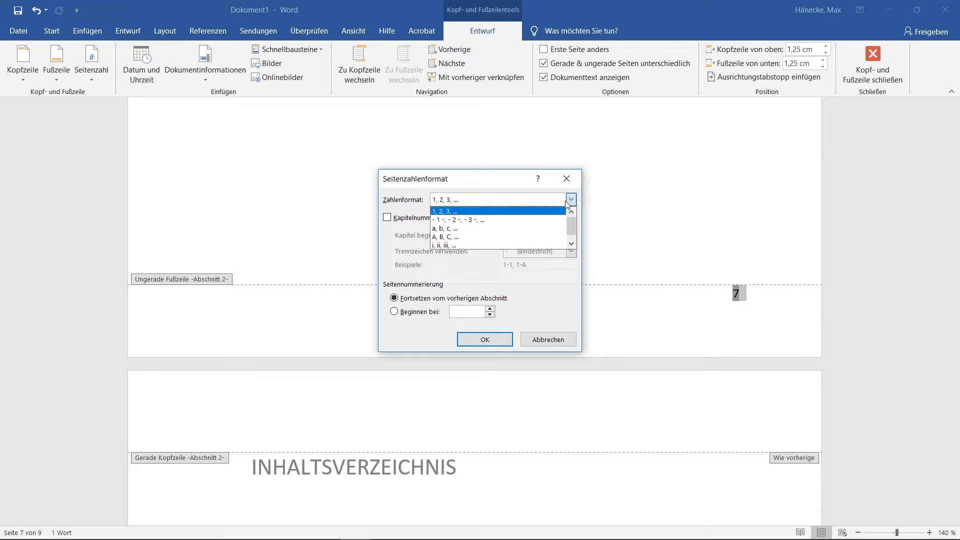
scroll(572, 221, down, 1)
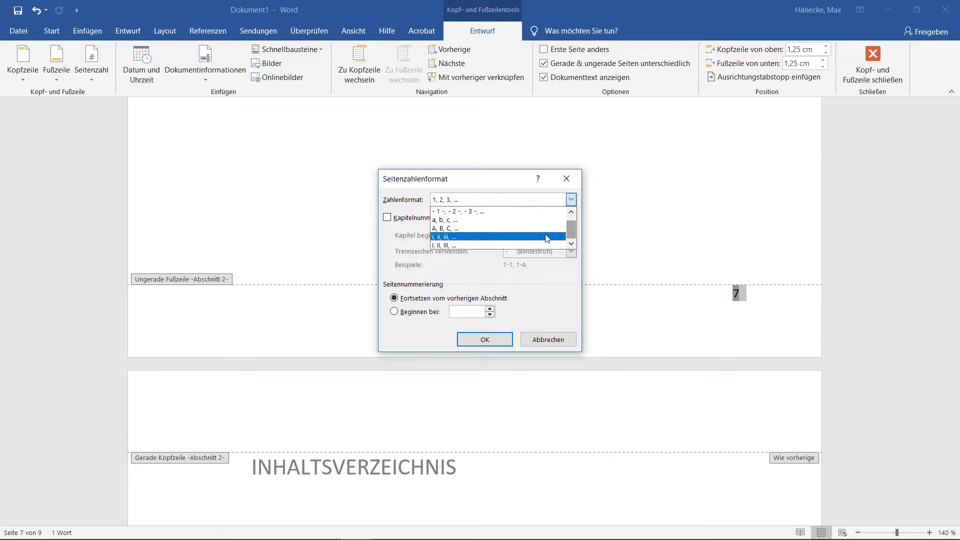
click(469, 245)
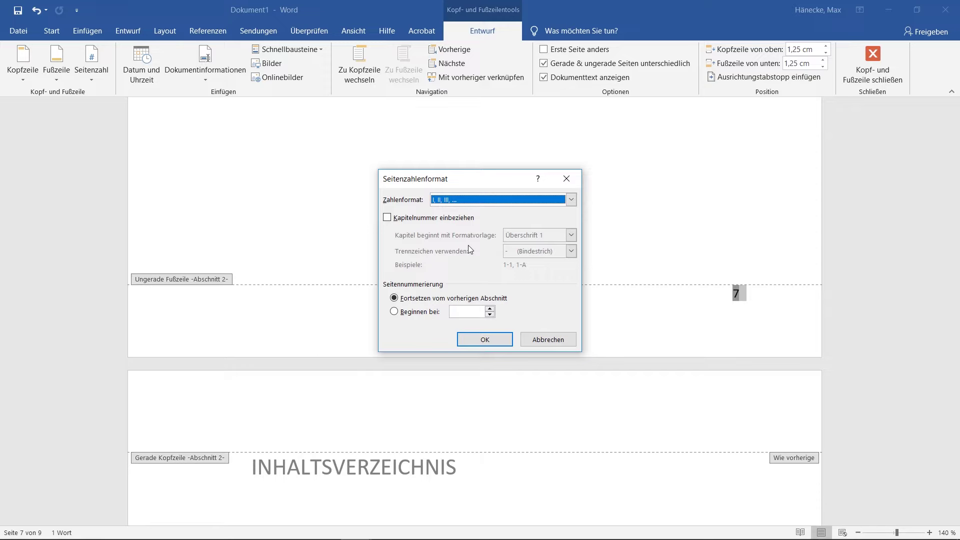
click(438, 313)
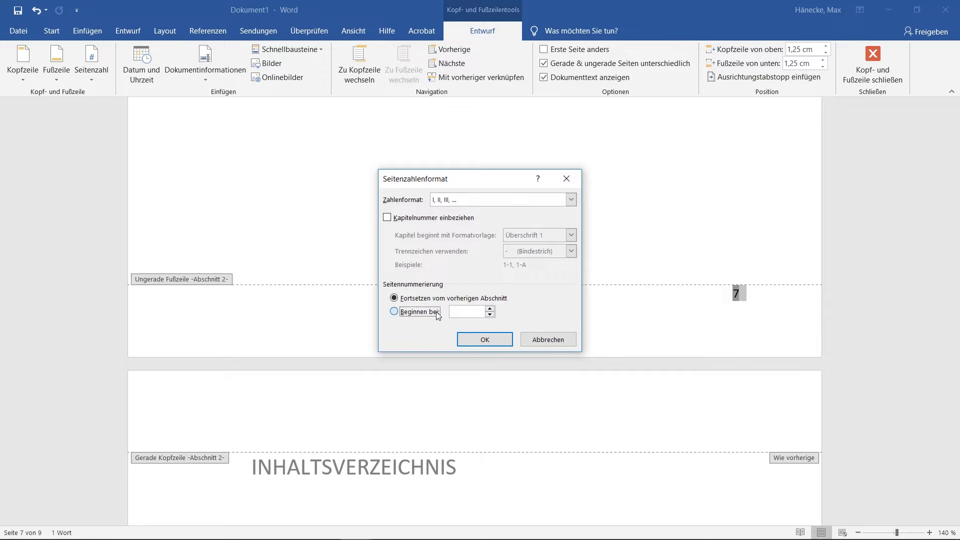
click(490, 315)
click(499, 339)
click(746, 446)
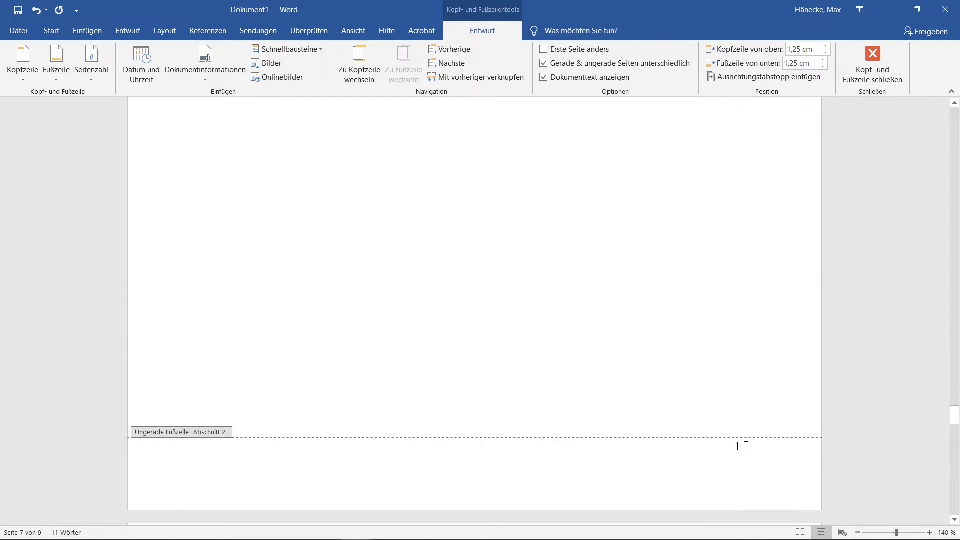
Unlink page 8's even footer from the previous section and insert an Einfache Zahl page number showing II
ctrl+scroll(745, 445, down, 3)
scroll(720, 440, down, 5)
scroll(723, 445, down, 4)
scroll(722, 445, down, 3)
scroll(722, 445, down, 3)
scroll(721, 443, down, 3)
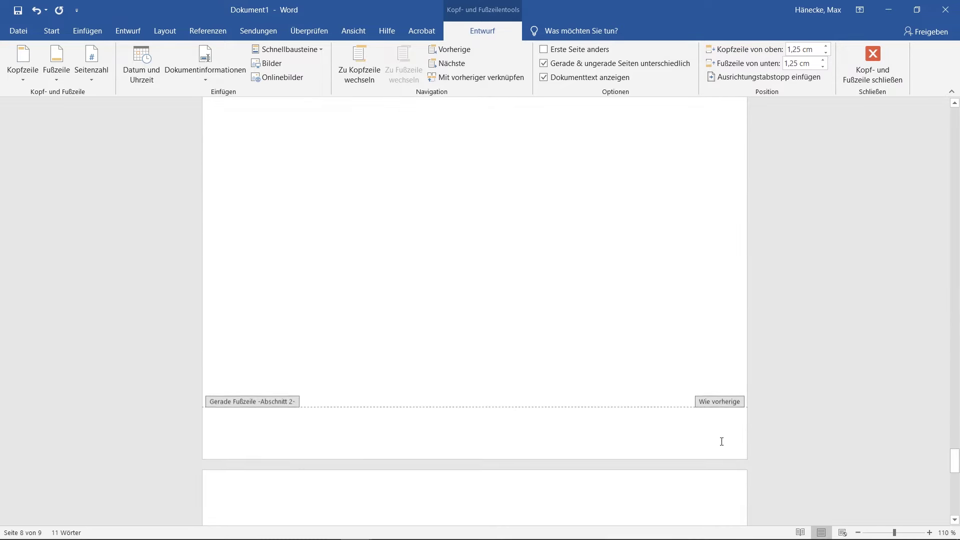
scroll(720, 442, down, 1)
click(291, 417)
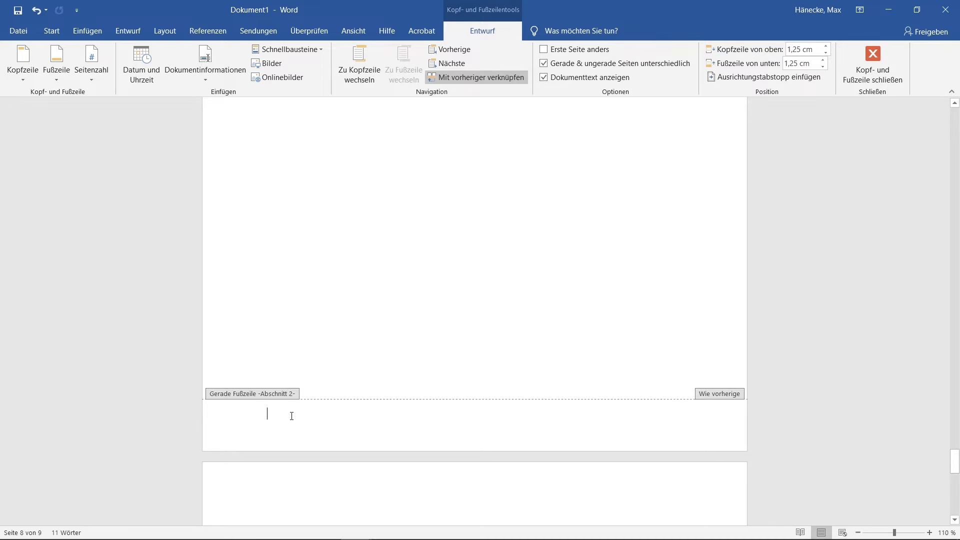
click(491, 79)
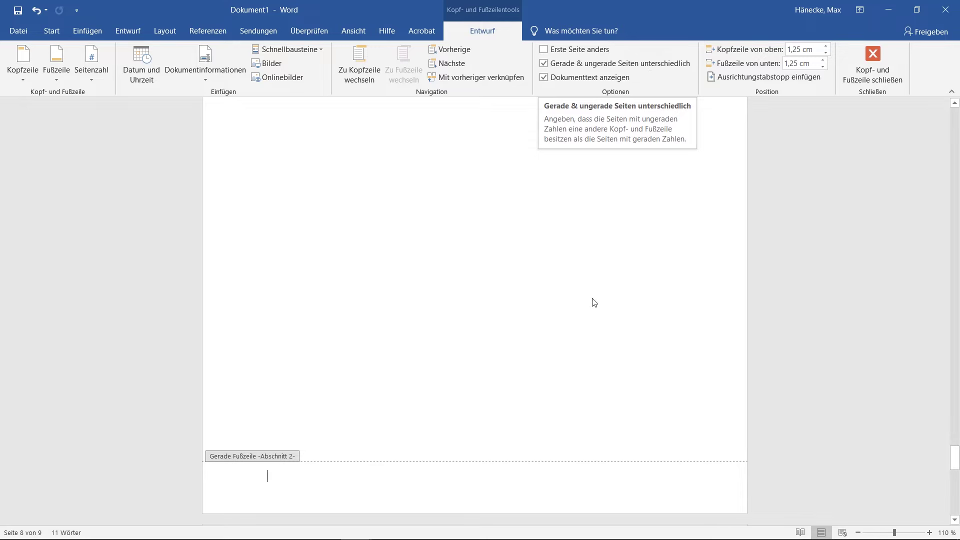
click(97, 74)
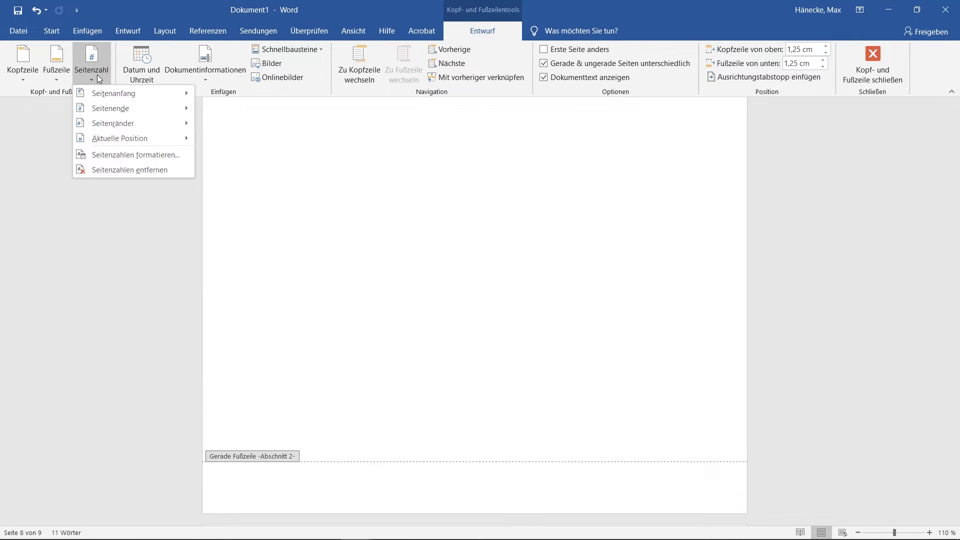
mouse_move(110, 108)
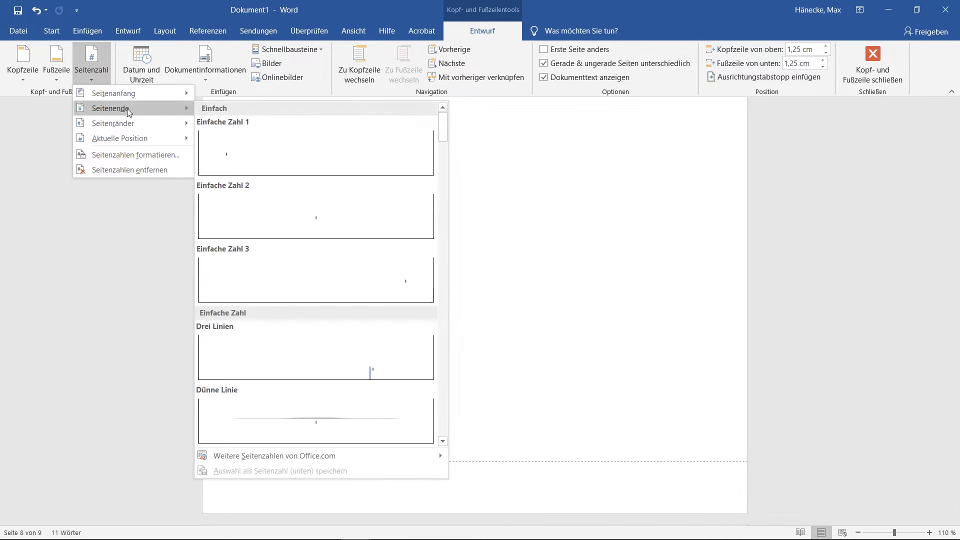
click(273, 156)
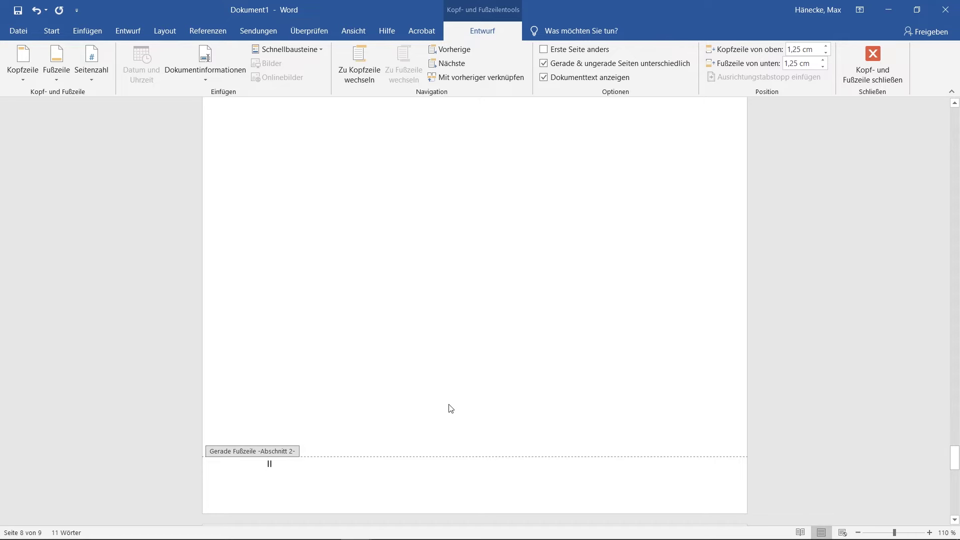
Format section 3's footer page numbers to begin at 9 instead of 3
scroll(450, 409, down, 5)
scroll(450, 408, down, 3)
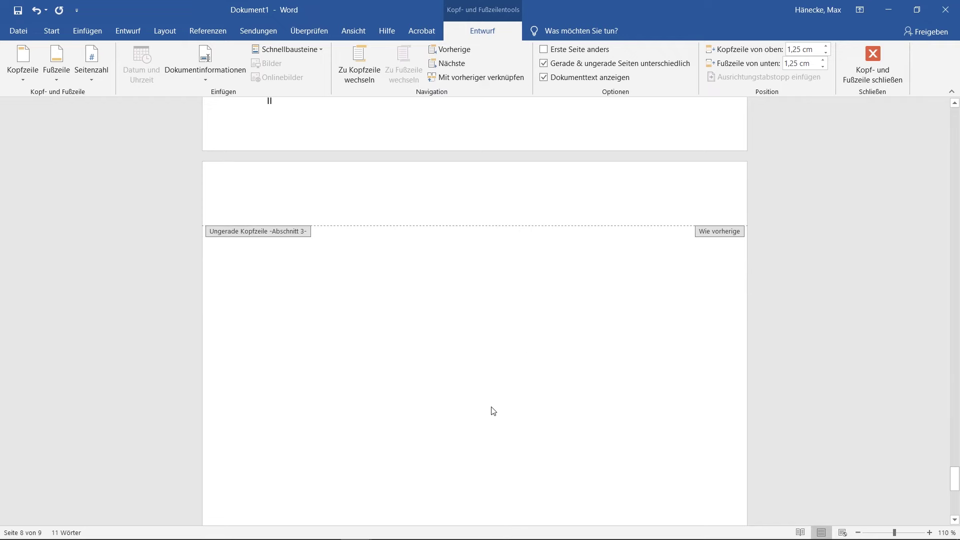
scroll(484, 319, down, 3)
scroll(437, 330, down, 2)
scroll(460, 360, down, 2)
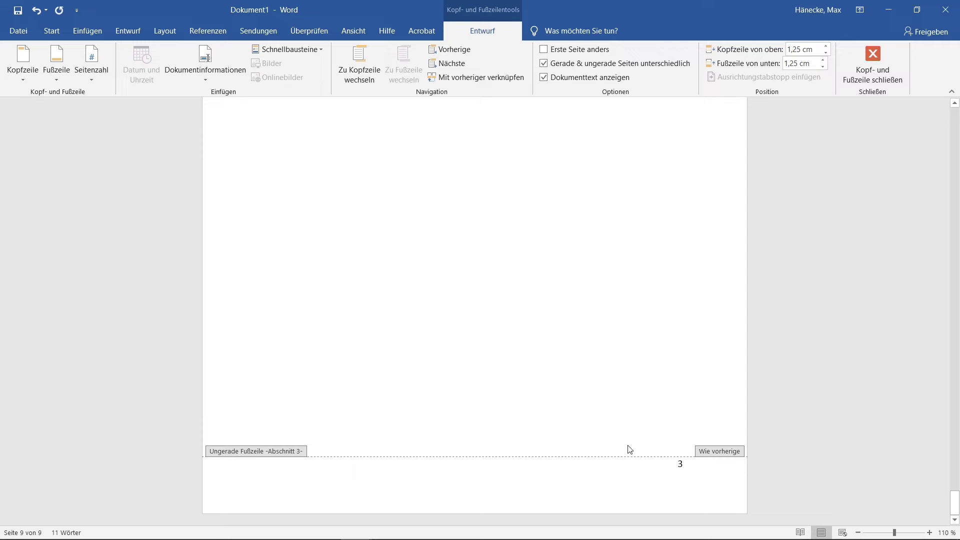
double_click(680, 465)
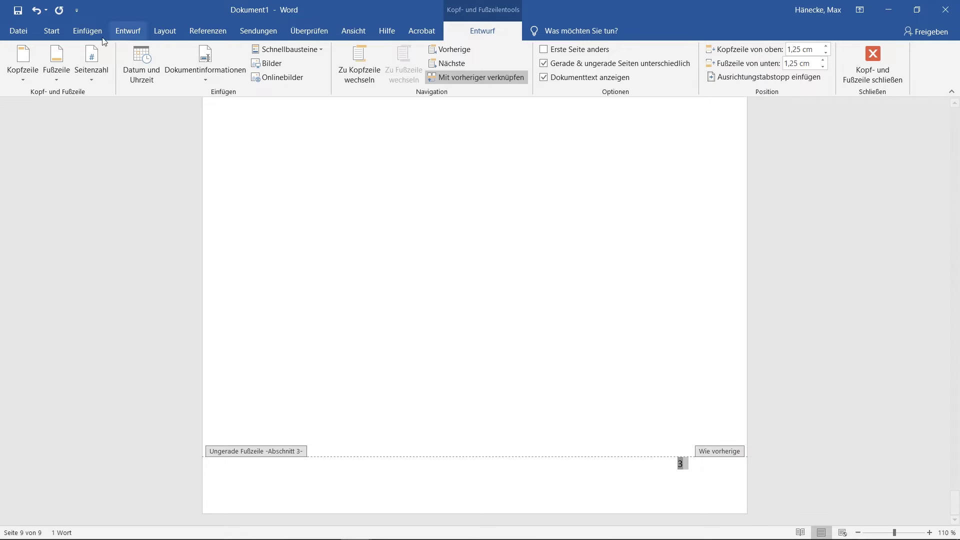
click(94, 81)
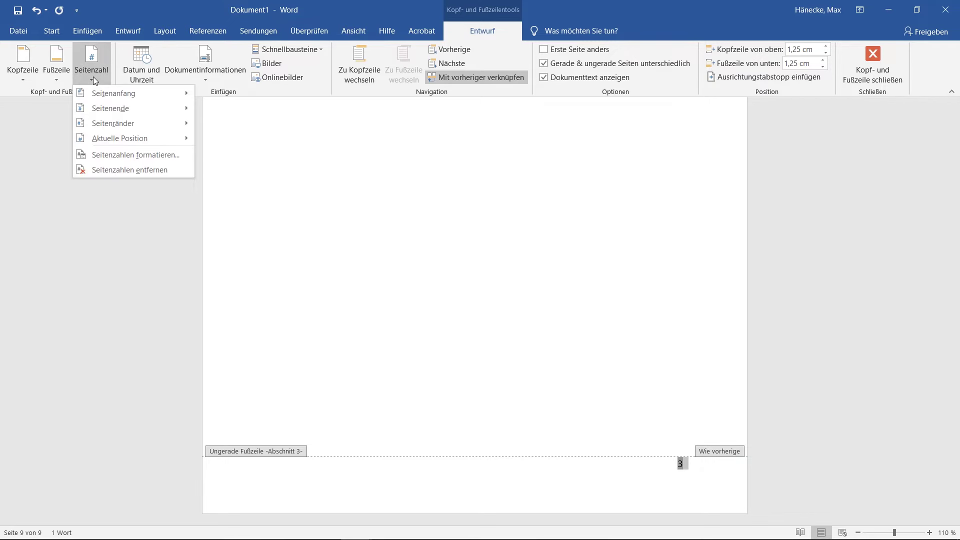
click(130, 156)
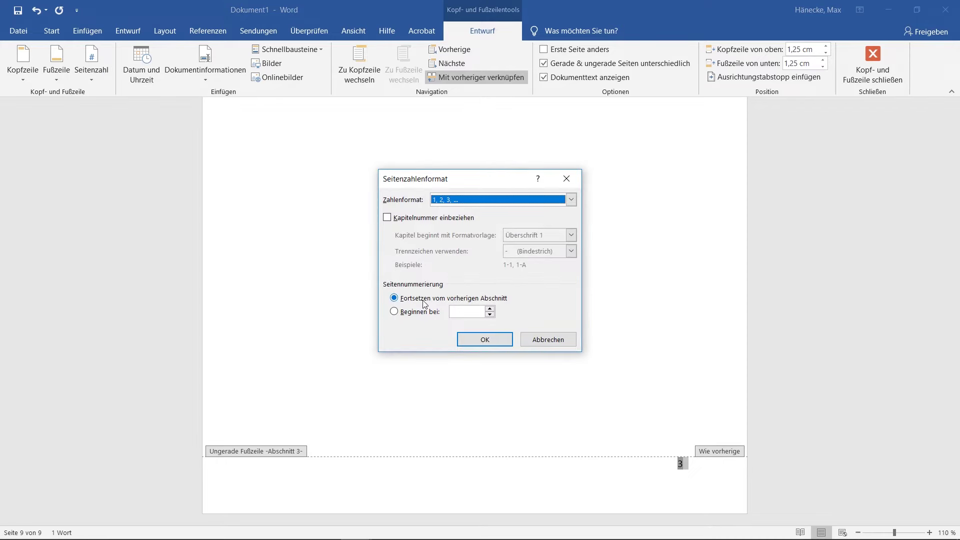
click(423, 313)
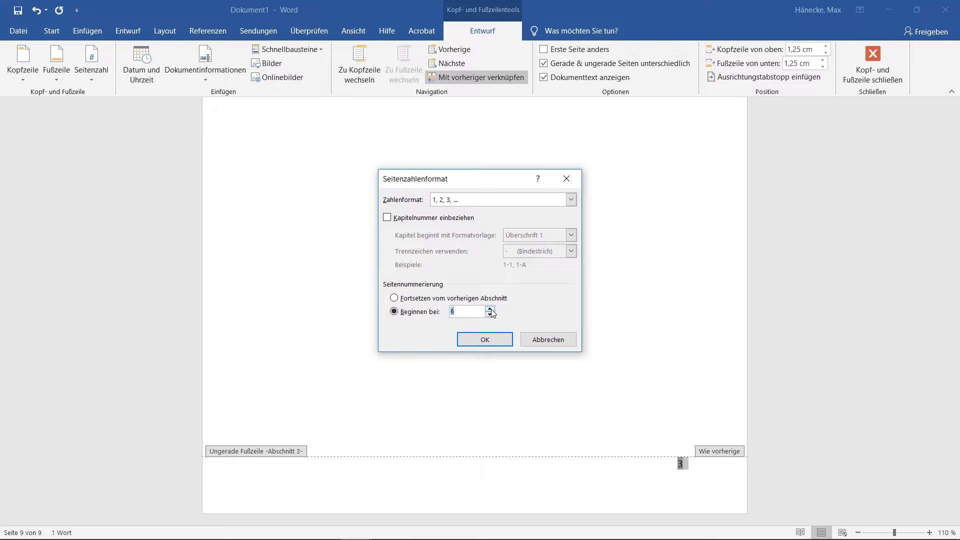
click(499, 340)
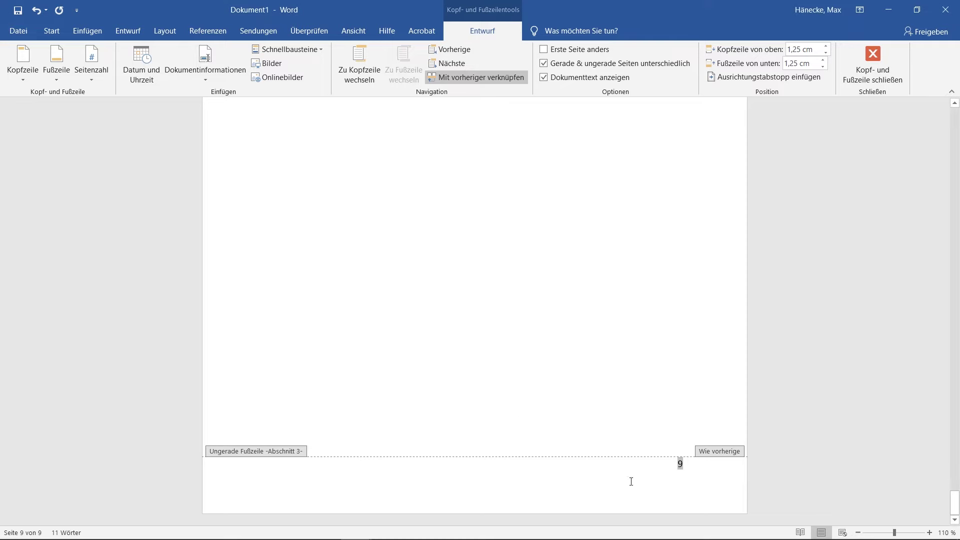
ctrl+scroll(662, 399, down, 6)
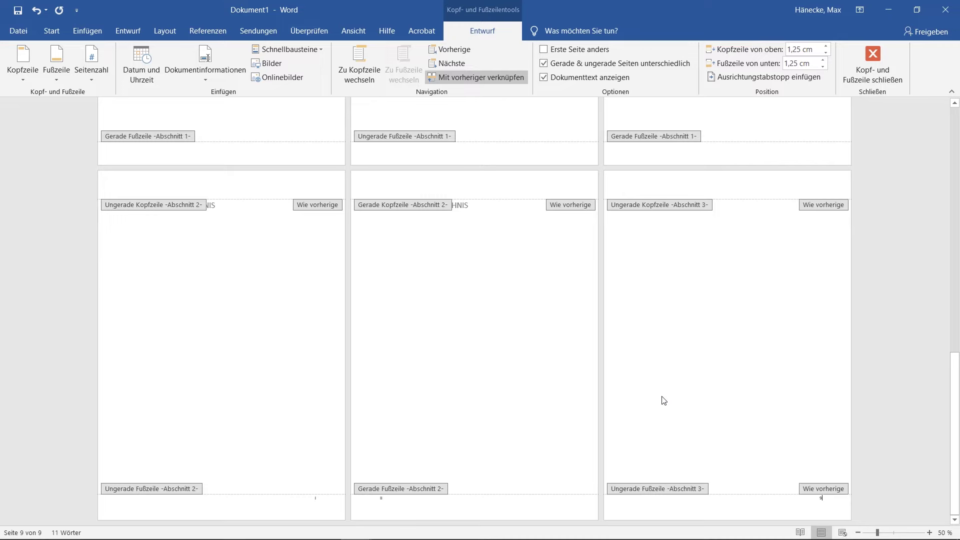
Leave footer editing and insert two page breaks after page 9
double_click(749, 339)
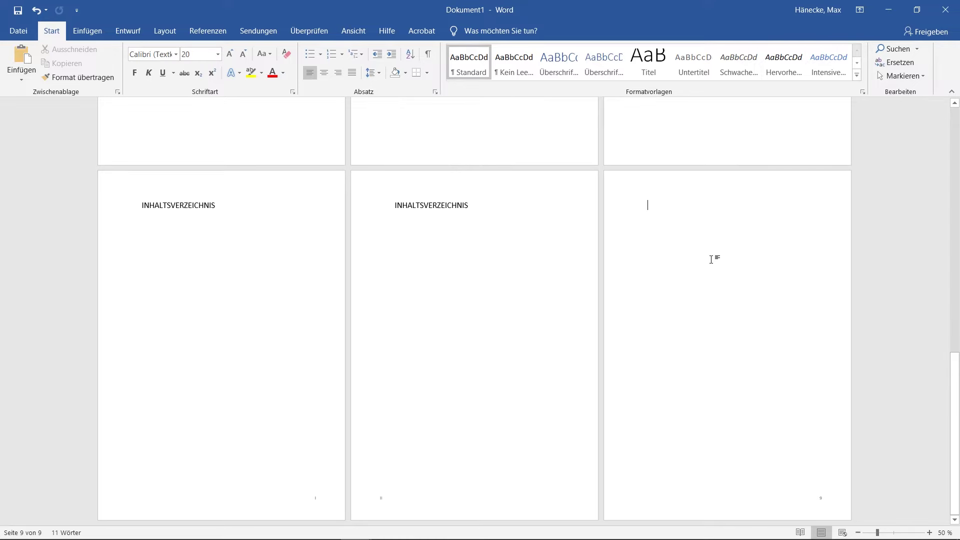
key(ctrl+Return)
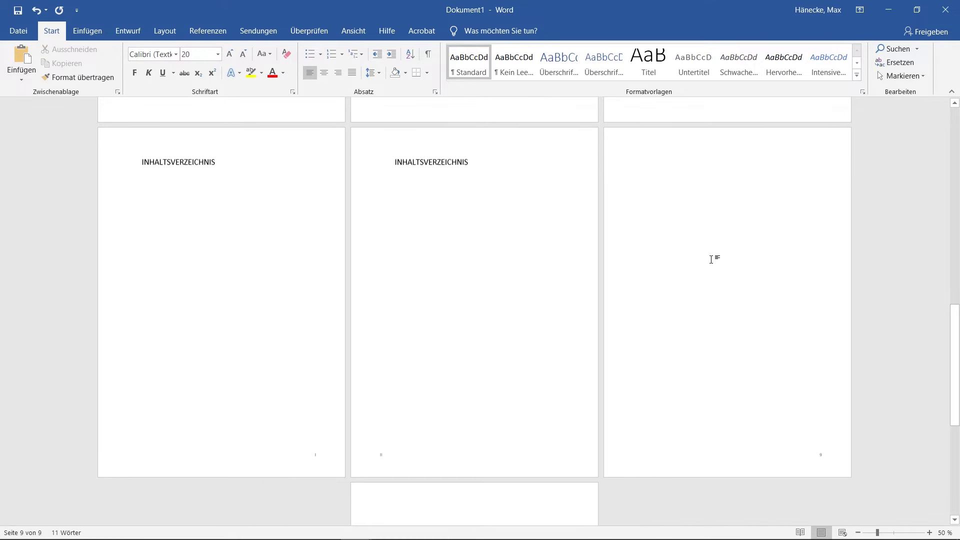
key(ctrl+Return)
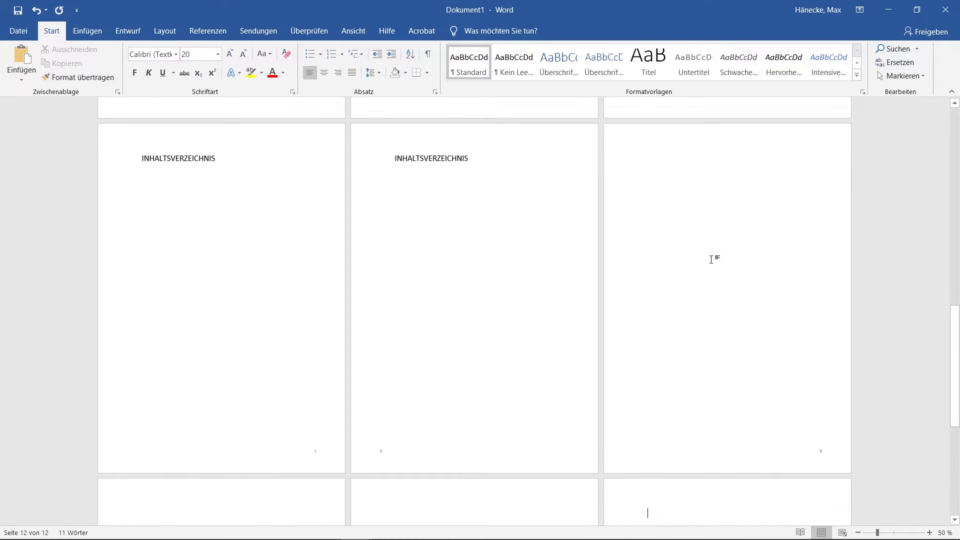
Paste the long block of German sample body text into the new pages
scroll(711, 259, down, 2)
scroll(711, 259, down, 2)
scroll(711, 259, down, 2)
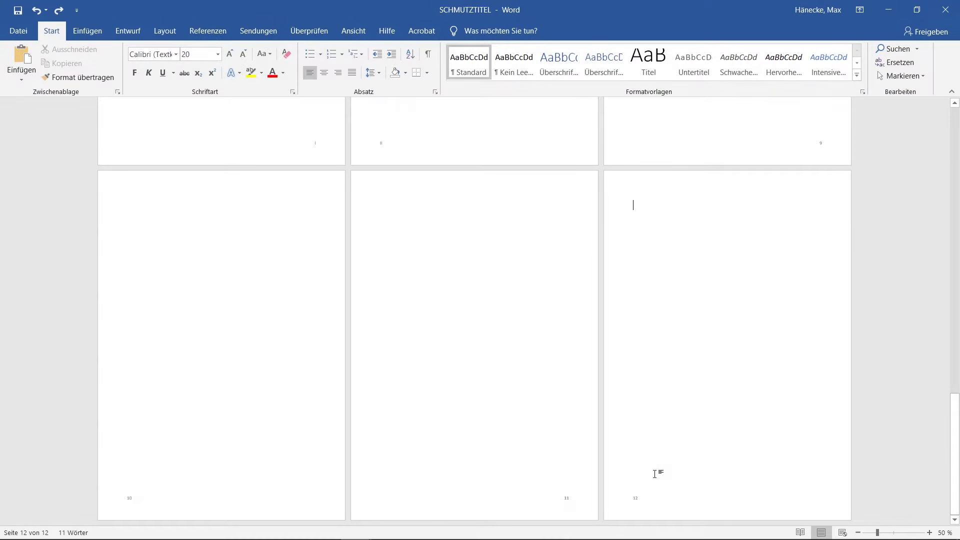
scroll(654, 474, up, 1)
scroll(655, 473, up, 2)
scroll(654, 474, up, 2)
scroll(654, 474, up, 1)
scroll(655, 474, up, 2)
scroll(655, 474, up, 1)
scroll(654, 474, up, 1)
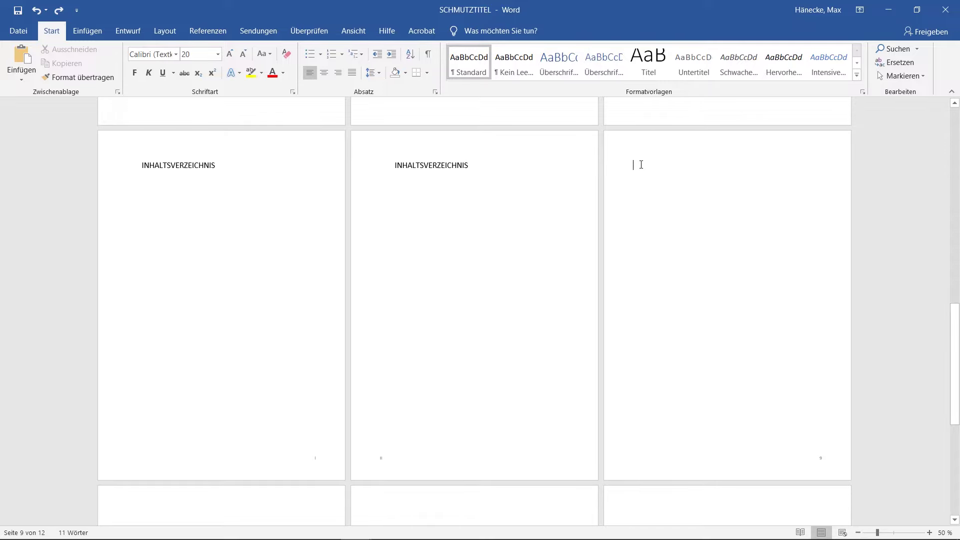
key(ctrl+v)
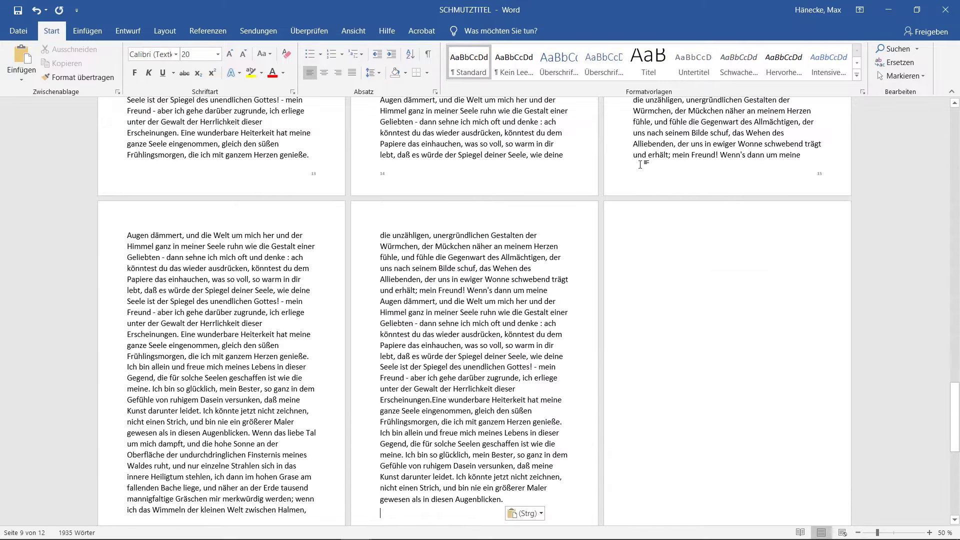
key(Escape)
Set a custom paper size of width 12 cm and height 19 cm for the whole document
click(165, 31)
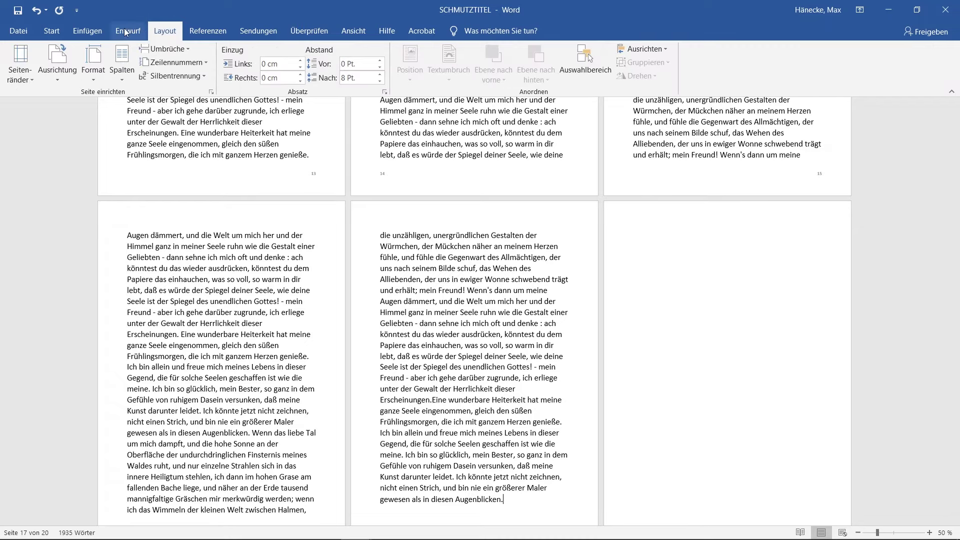
click(99, 76)
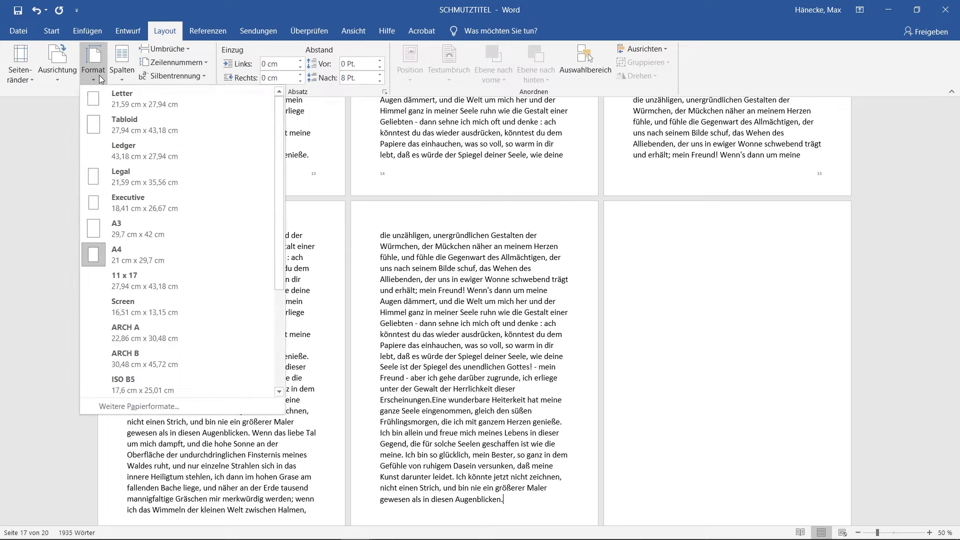
click(186, 407)
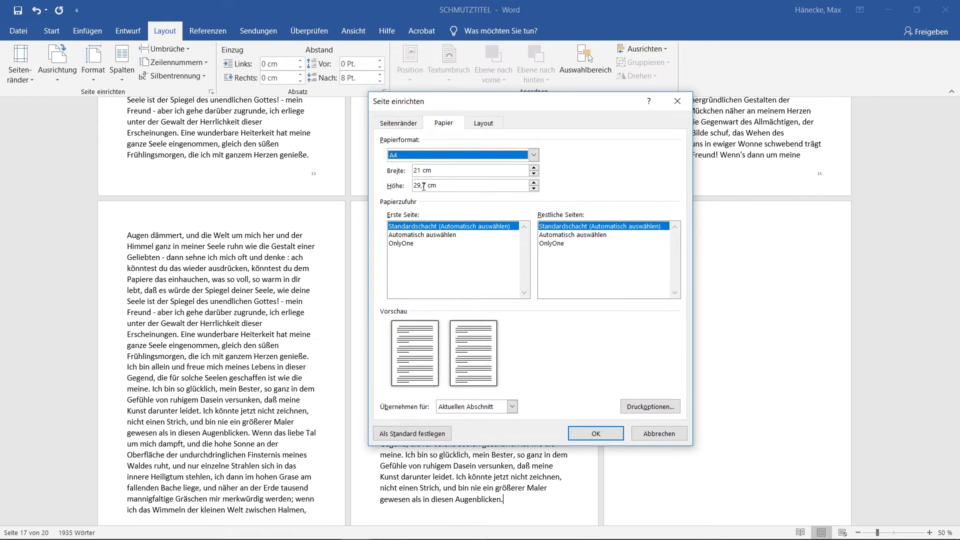
click(422, 170)
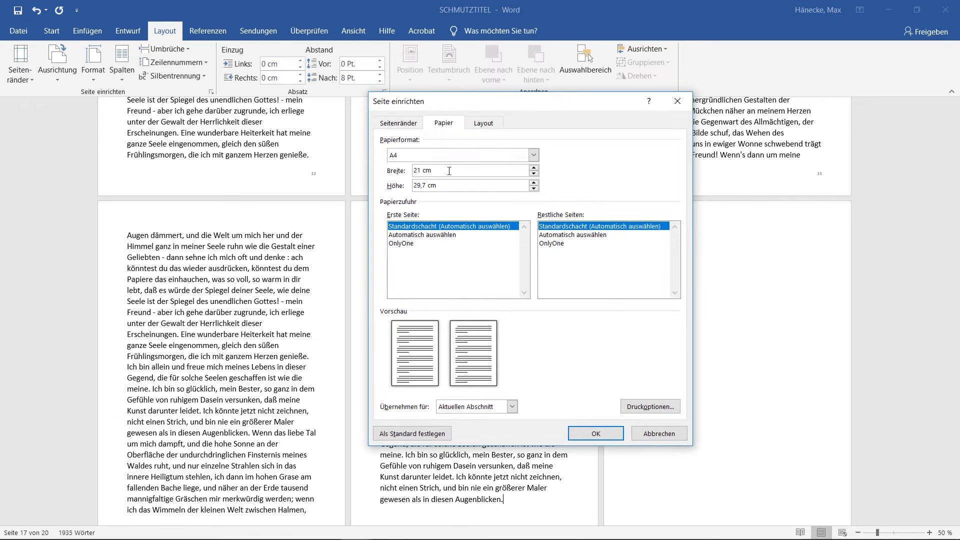
key(BackSpace)
key(BackSpace)
text(12)
click(426, 184)
key(BackSpace)
key(BackSpace)
key(BackSpace)
key(BackSpace)
text(19)
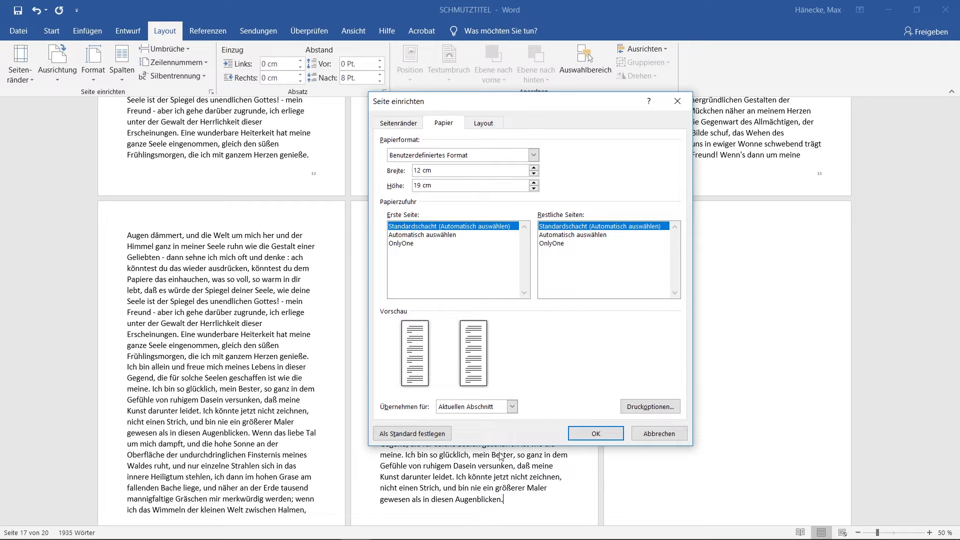
click(512, 407)
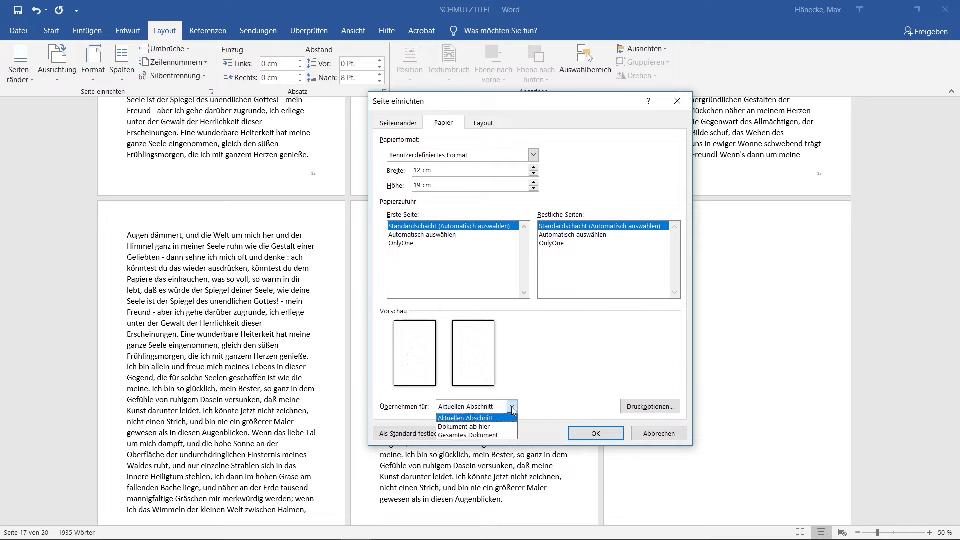
click(492, 435)
click(596, 434)
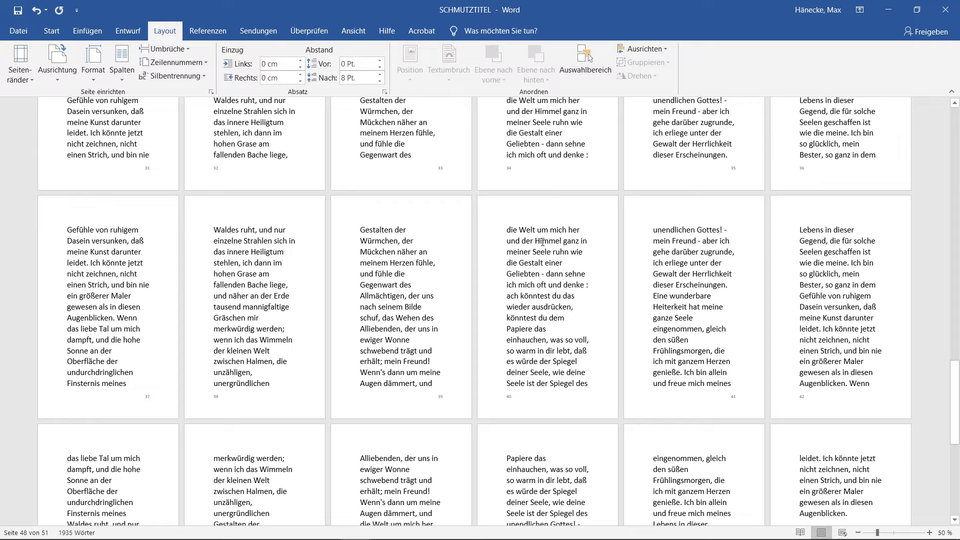
Select all text and change it to Palatino Linotype at 9 pt
key(ctrl+a)
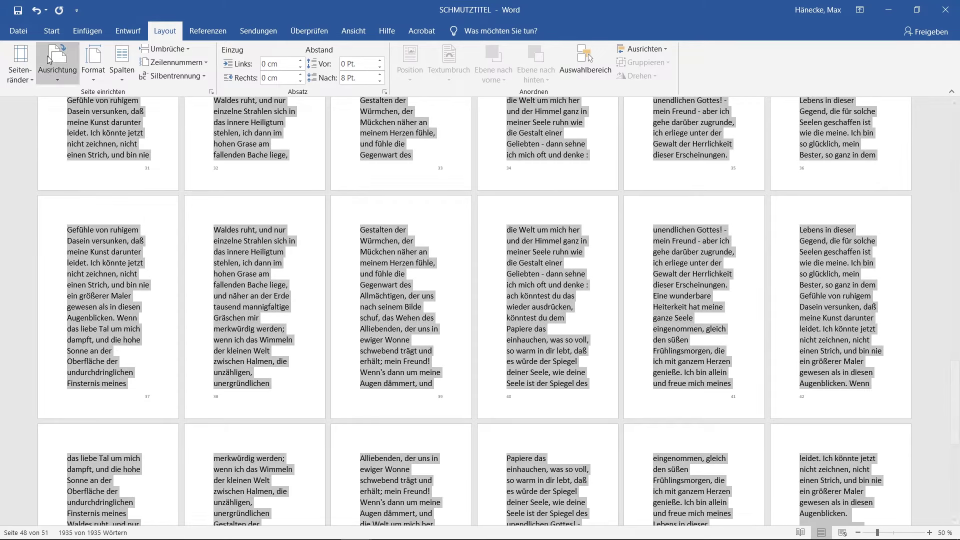
click(56, 33)
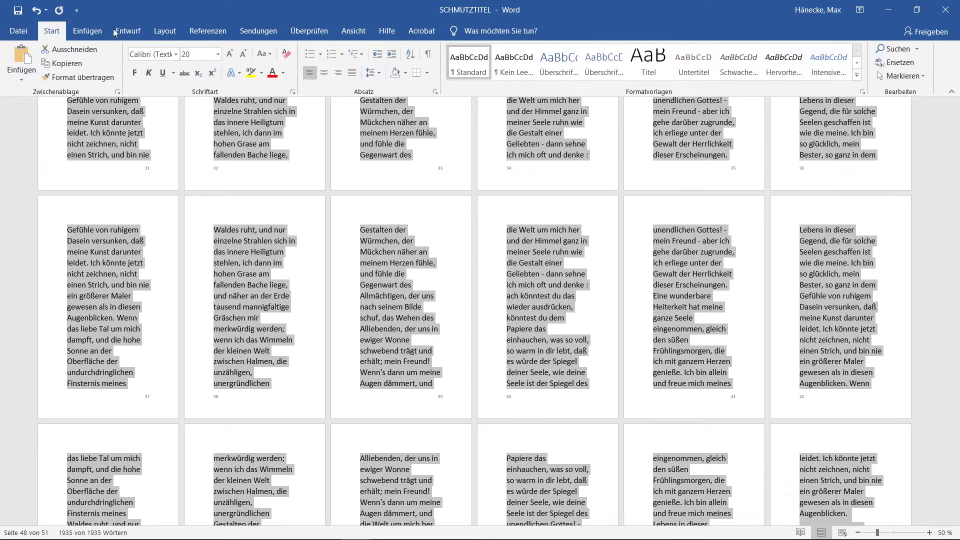
click(177, 55)
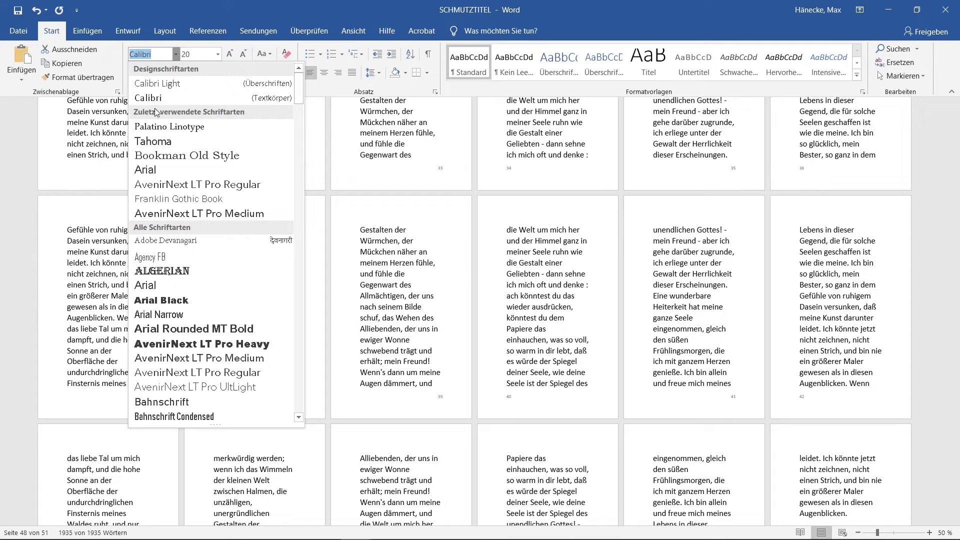
click(208, 127)
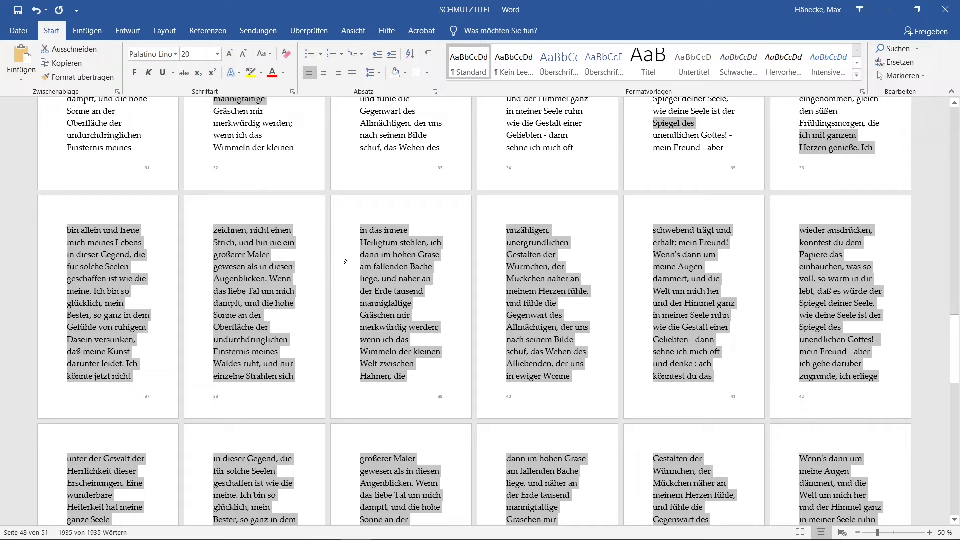
click(218, 55)
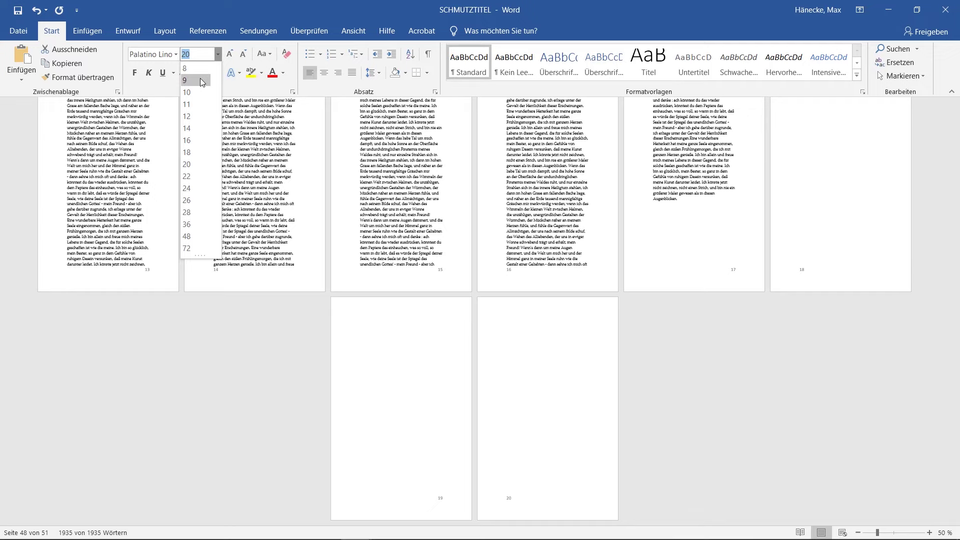
click(200, 78)
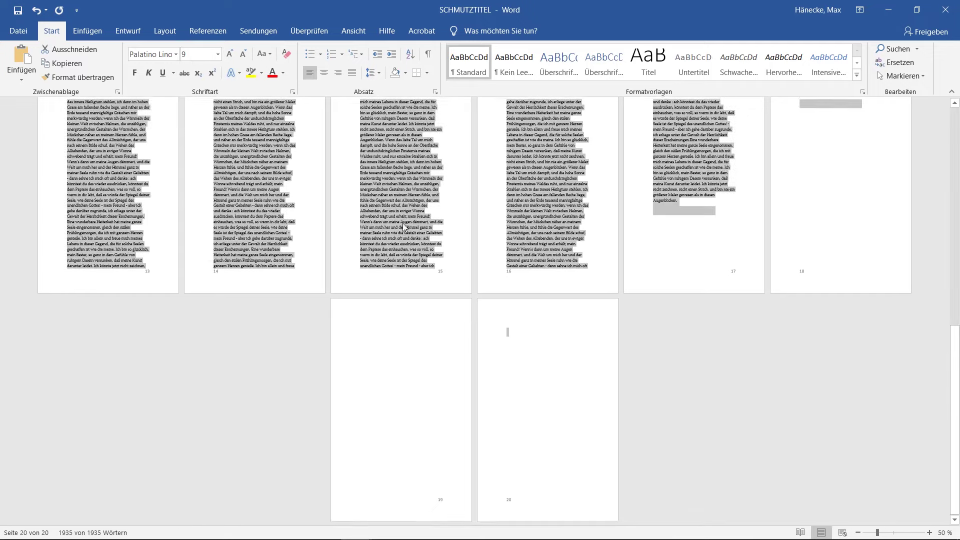
scroll(432, 241, up, 5)
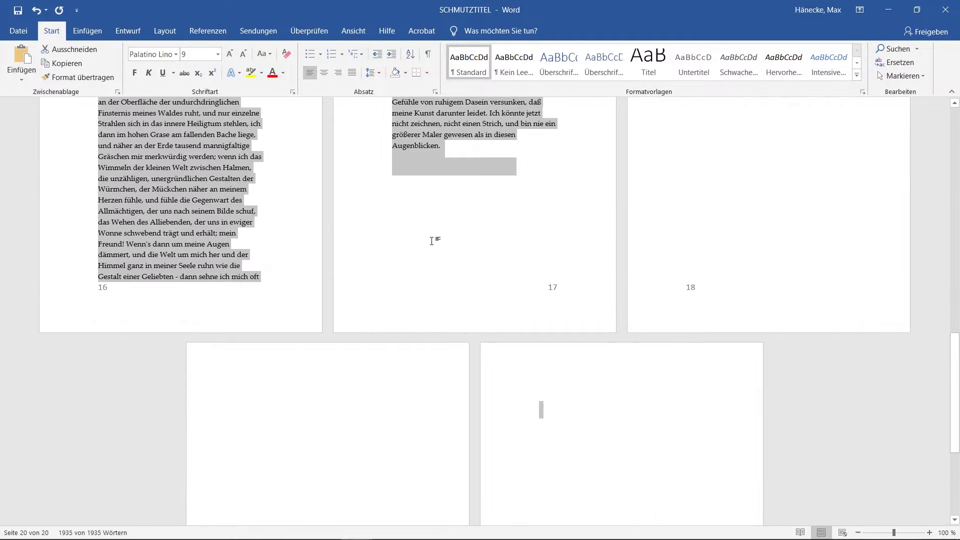
scroll(431, 241, up, 3)
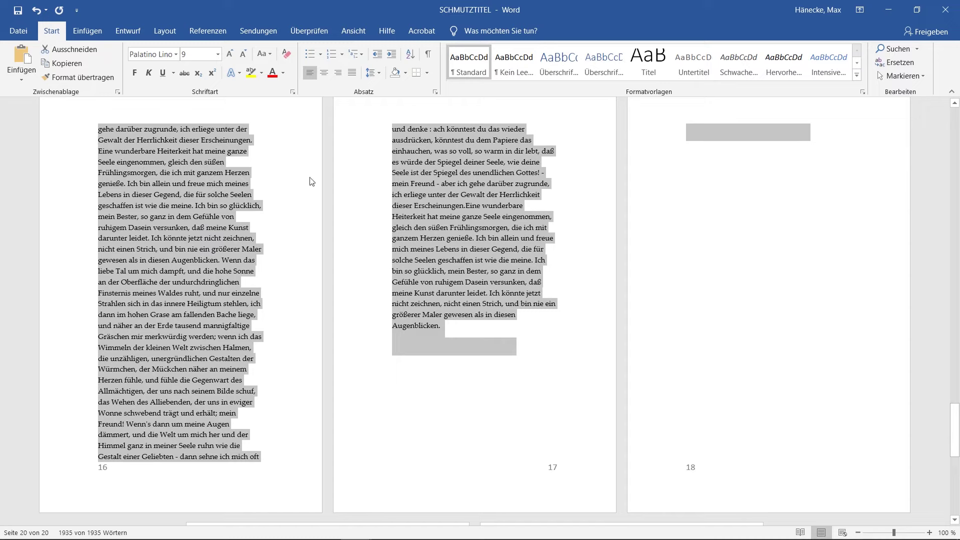
Apply Blocksatz justification to all the selected body text
click(354, 76)
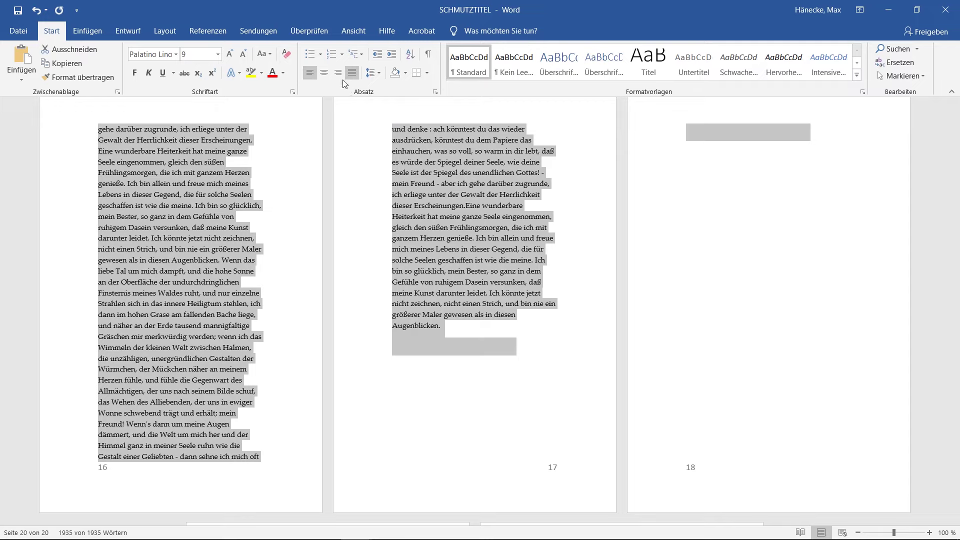
click(353, 75)
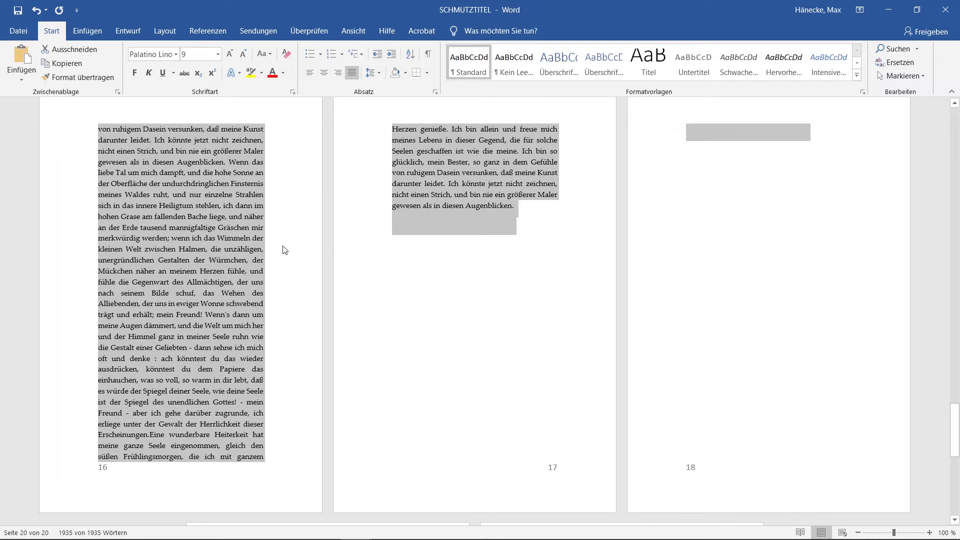
click(165, 30)
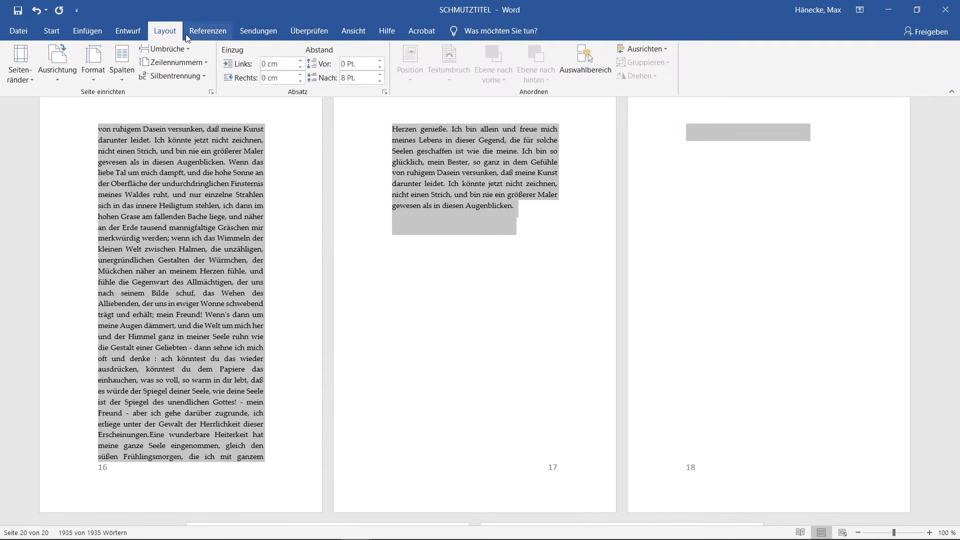
Turn on automatic hyphenation and limit consecutive hyphenated lines to 2
click(201, 76)
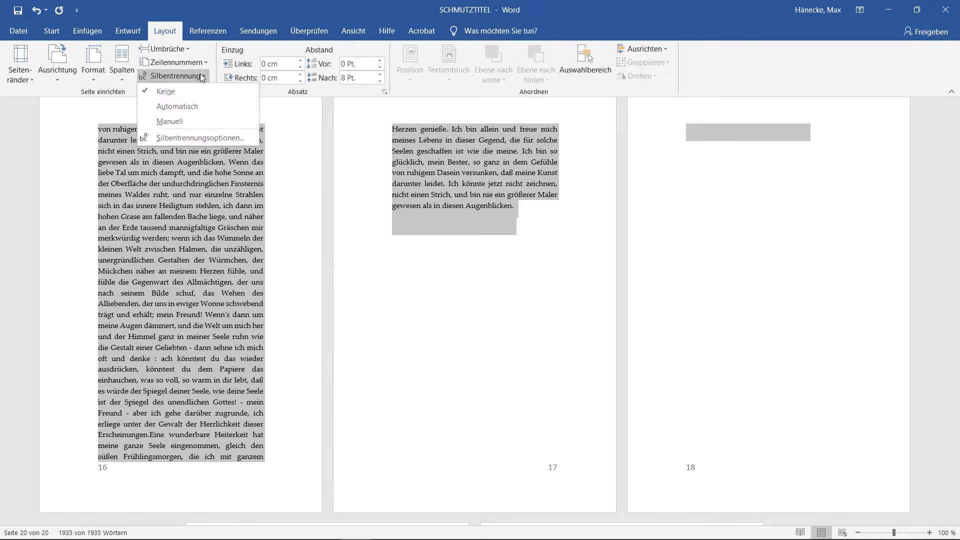
click(202, 107)
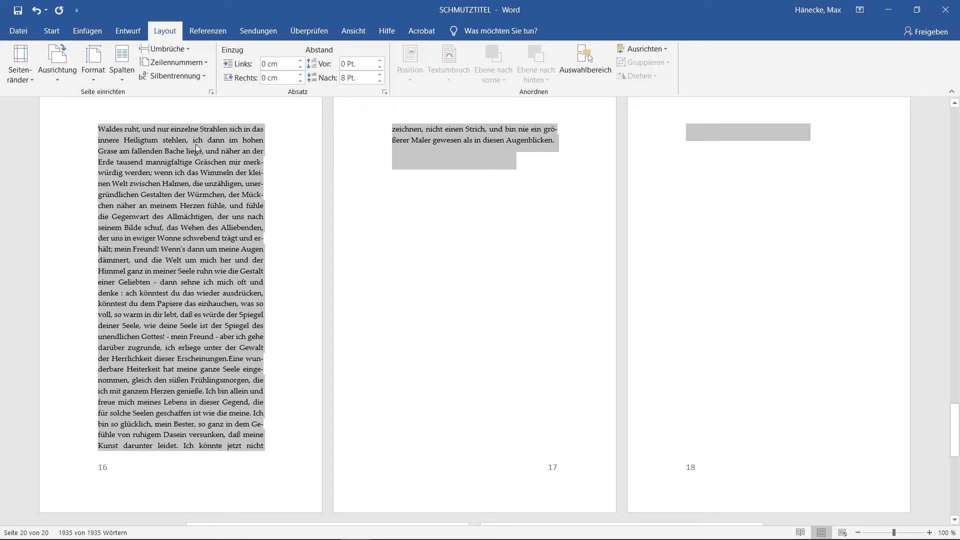
click(205, 73)
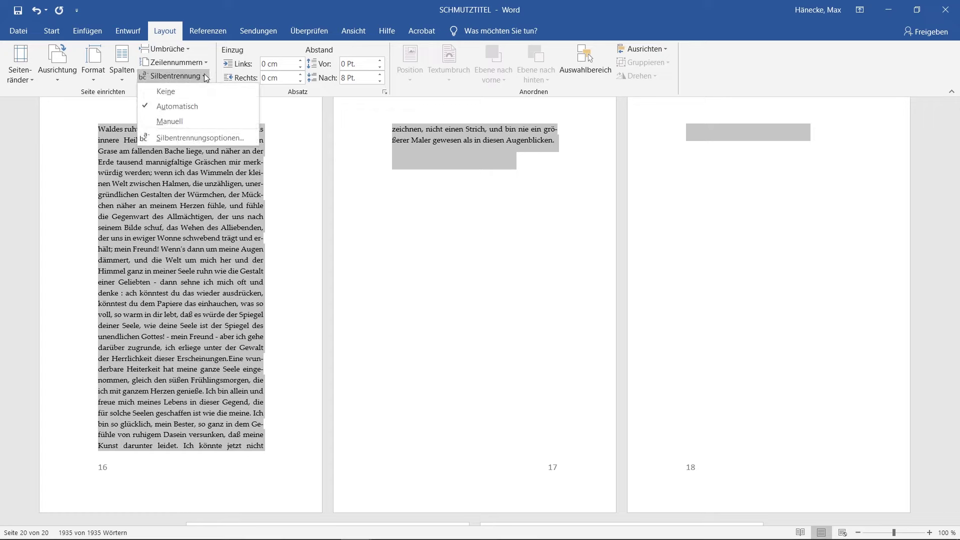
click(227, 140)
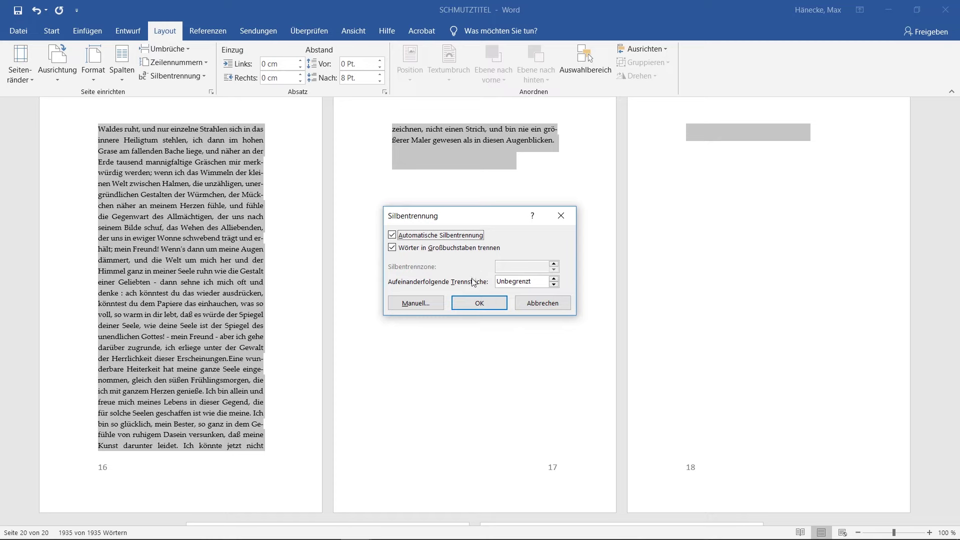
click(554, 278)
click(554, 279)
click(488, 306)
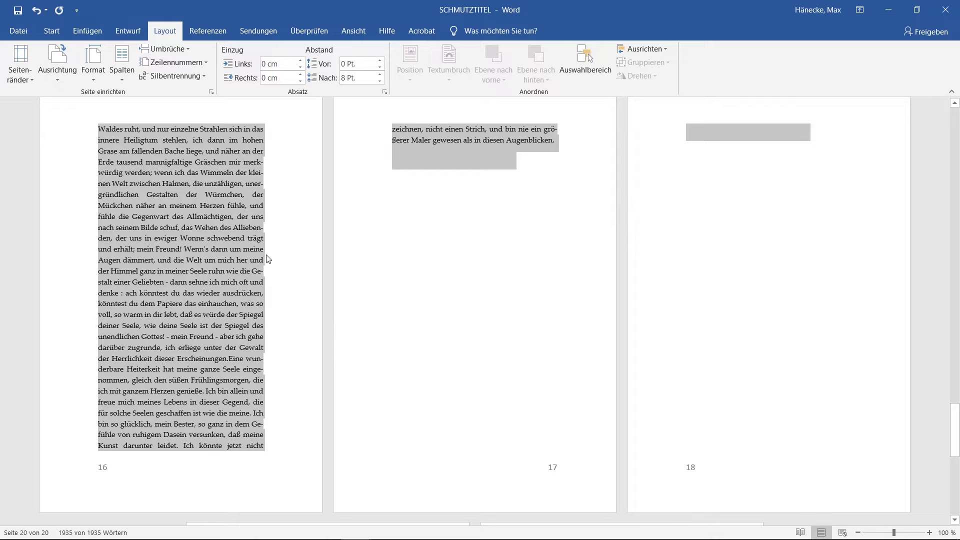
scroll(267, 258, up, 3)
scroll(266, 258, up, 5)
scroll(514, 310, up, 2)
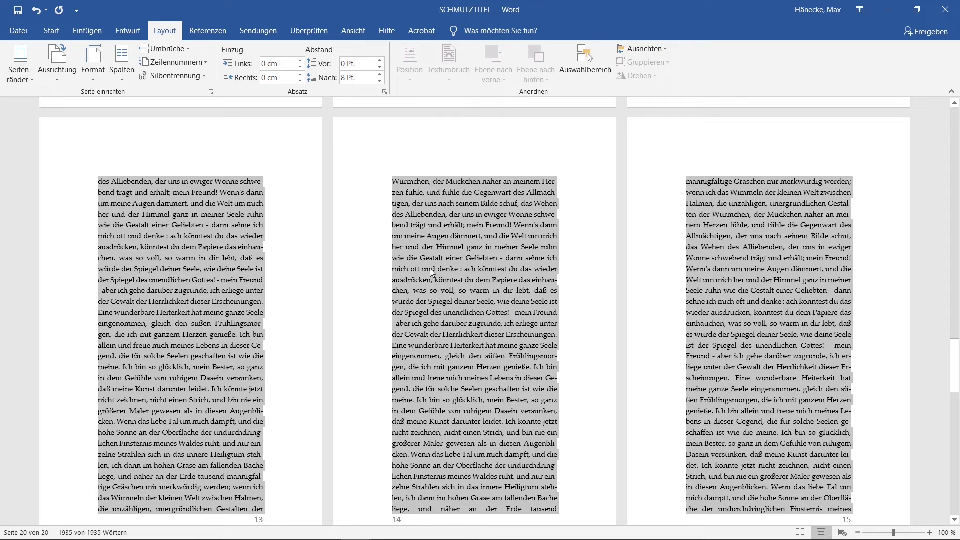
Set the top and bottom page margins to 1,7 cm in the custom margin settings
click(478, 259)
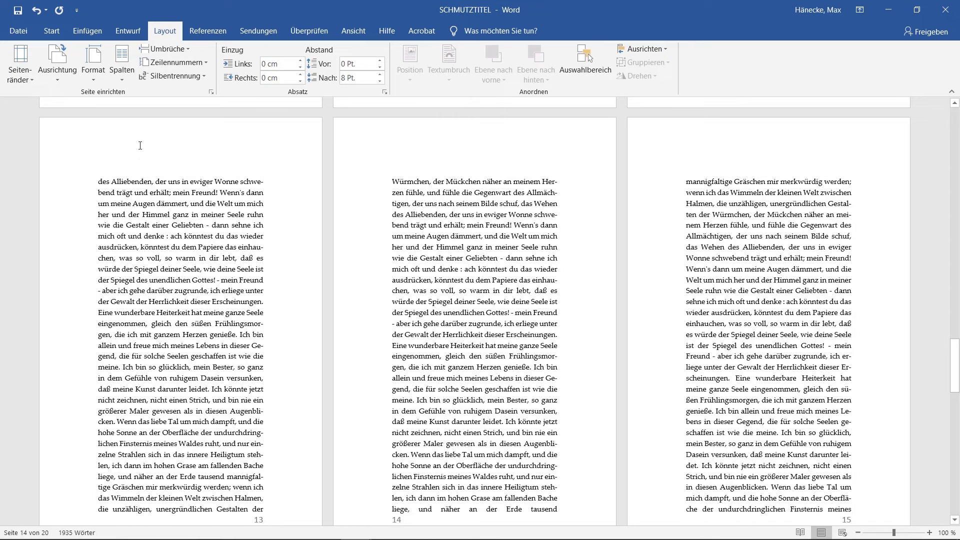
click(19, 75)
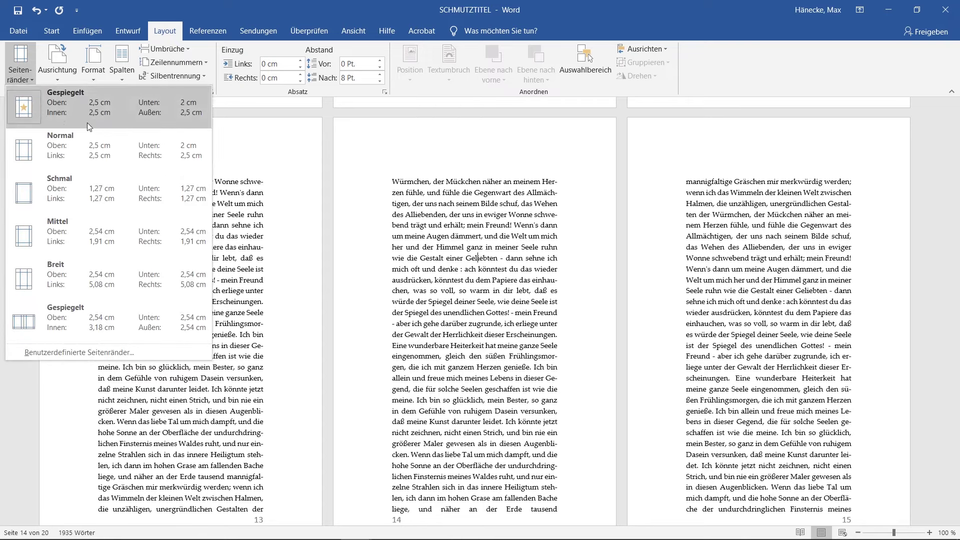
click(114, 354)
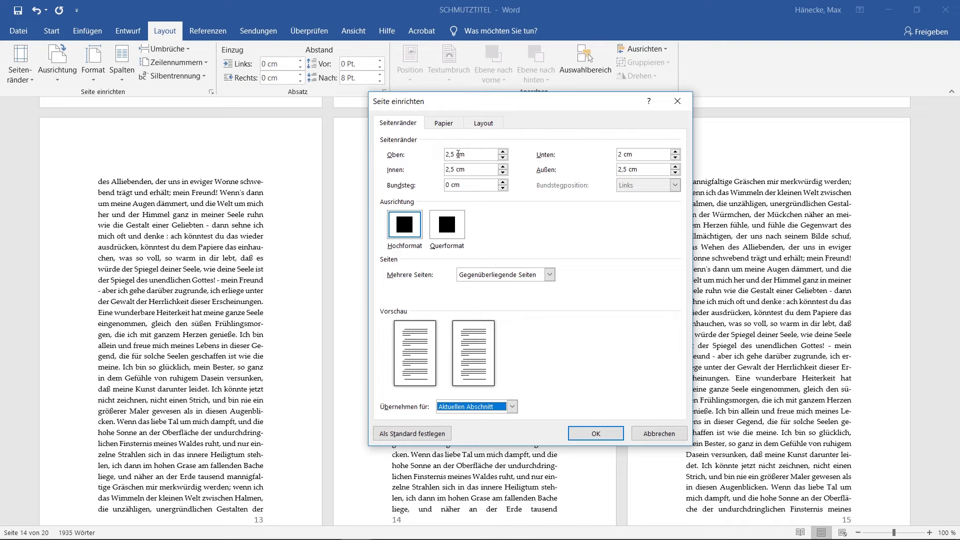
click(502, 158)
click(502, 158)
click(502, 157)
click(502, 158)
click(502, 158)
click(503, 158)
click(502, 158)
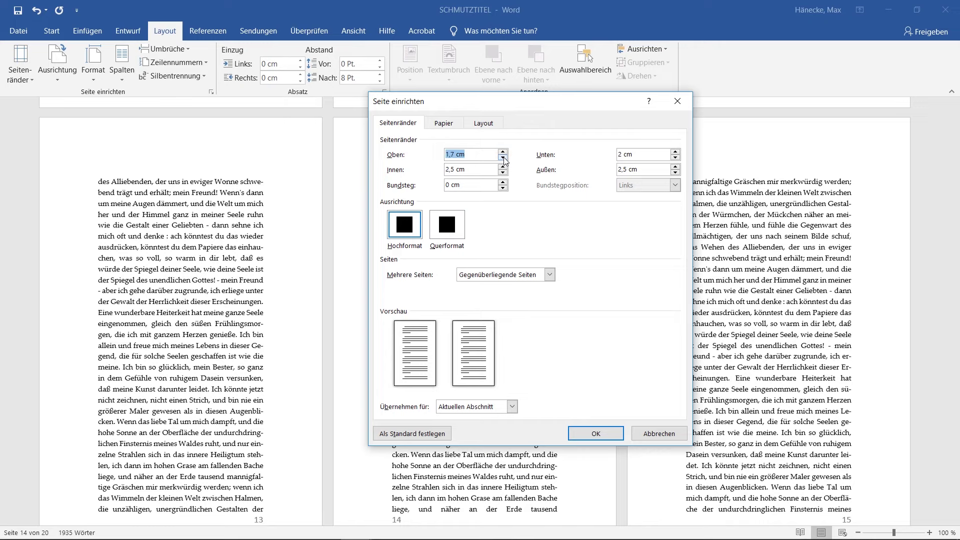
click(675, 157)
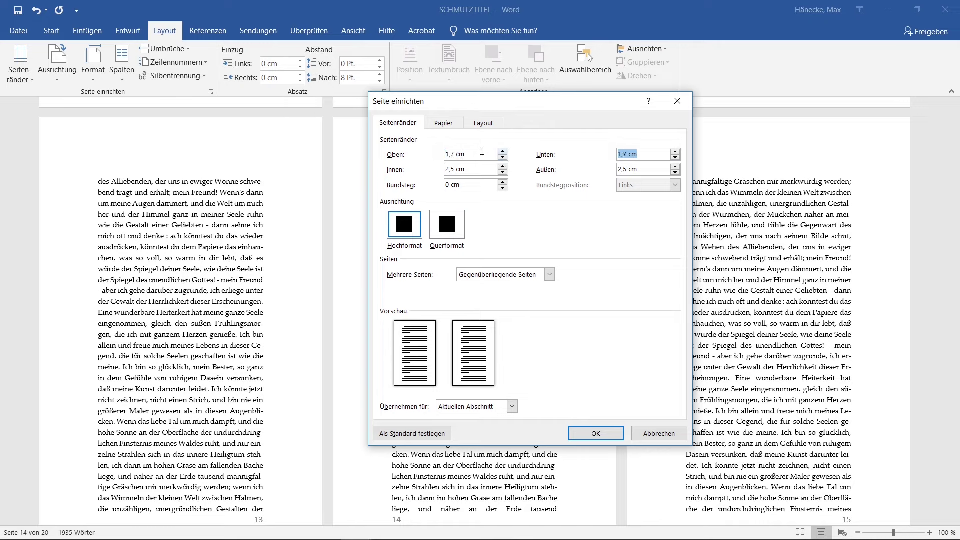
Set inside margin to 1,7 cm and outside to 2 cm, applied to the whole document
click(503, 173)
click(503, 173)
click(503, 173)
click(502, 173)
click(503, 173)
click(503, 173)
click(676, 173)
click(675, 173)
click(675, 173)
click(512, 407)
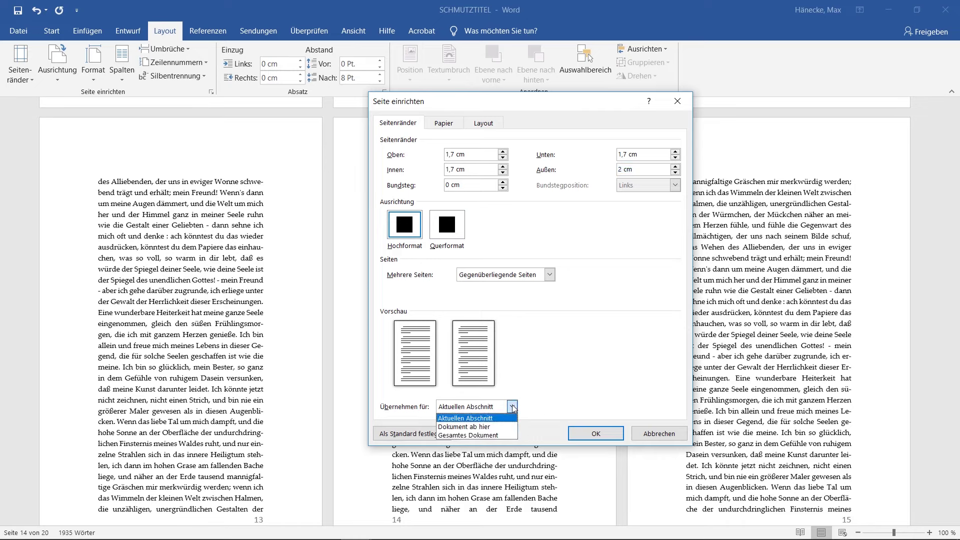
click(505, 436)
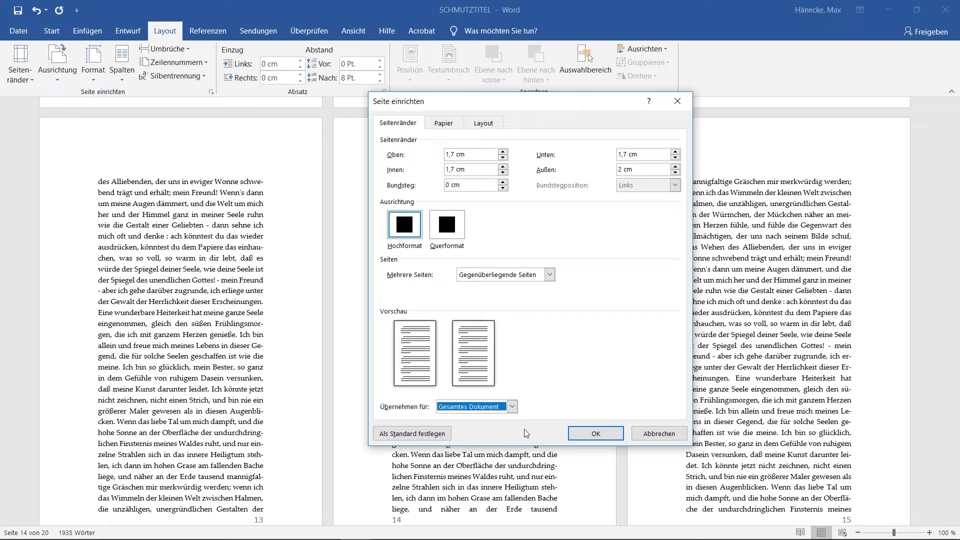
click(597, 434)
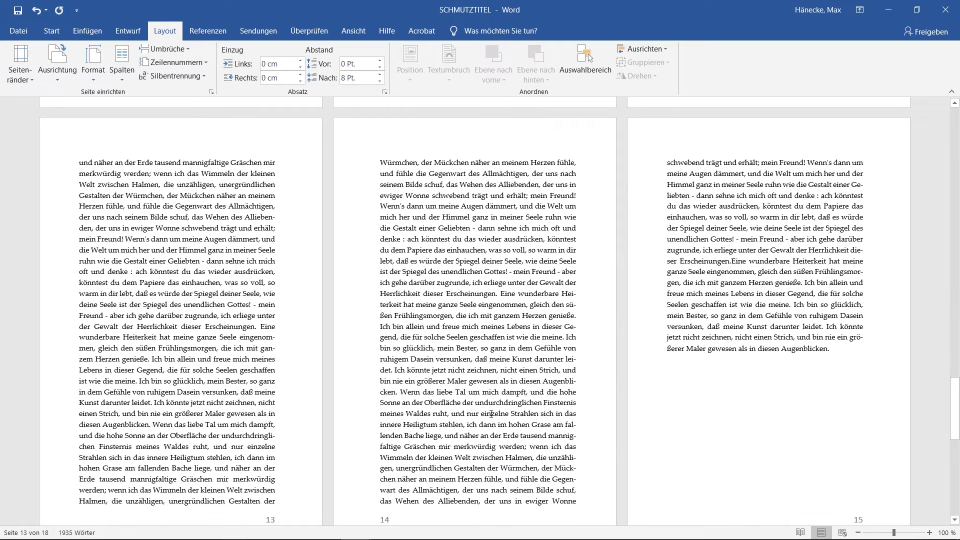
Set the footer page numbers 14 and 13 to Palatino Linotype at 9 pt
scroll(457, 386, down, 1)
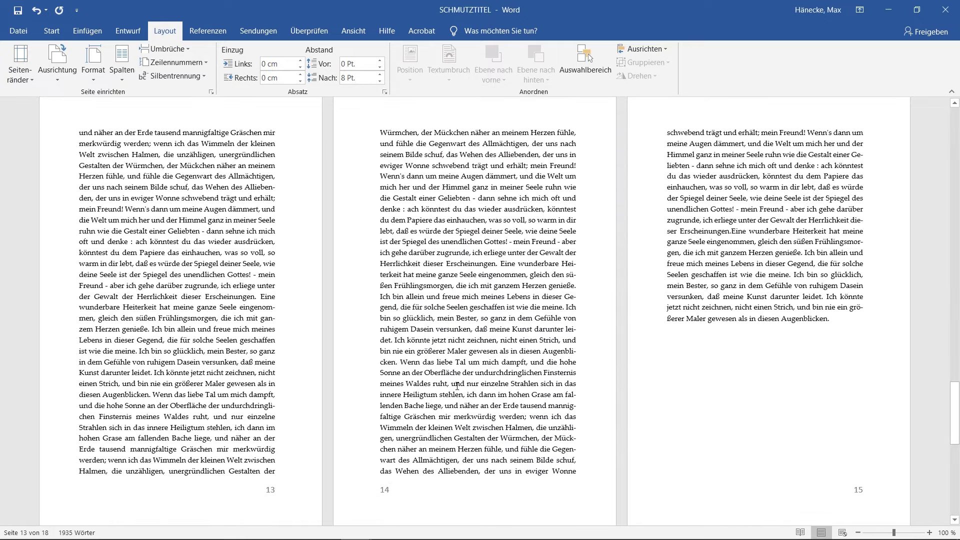
double_click(393, 492)
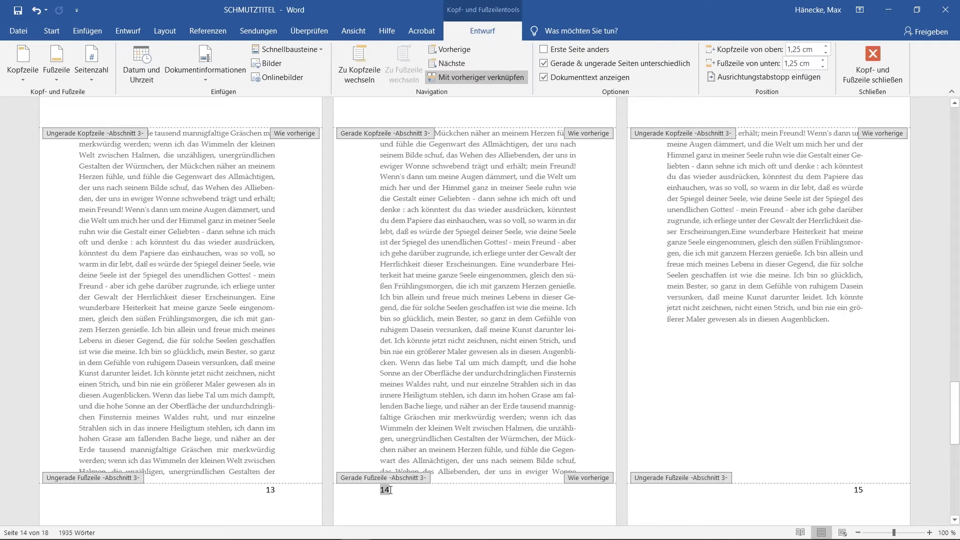
double_click(389, 492)
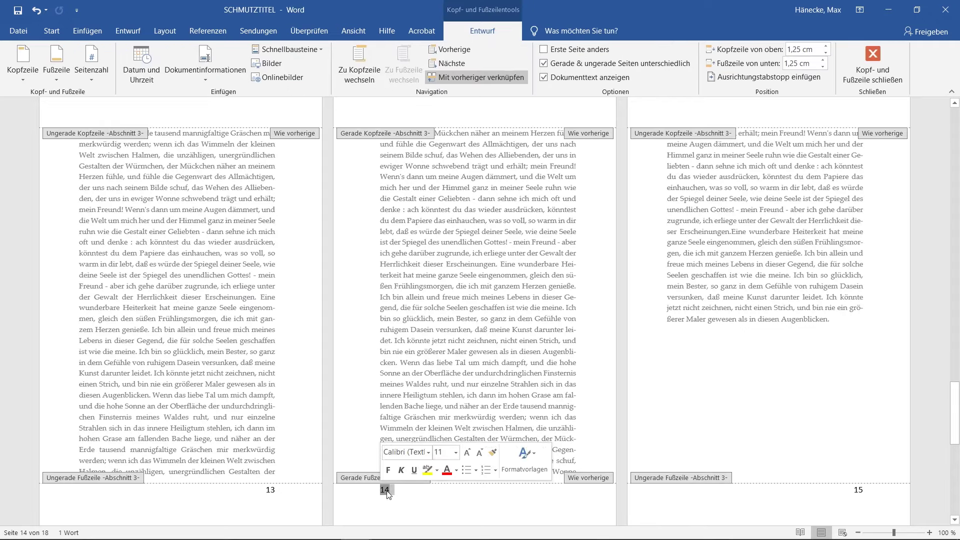
click(429, 452)
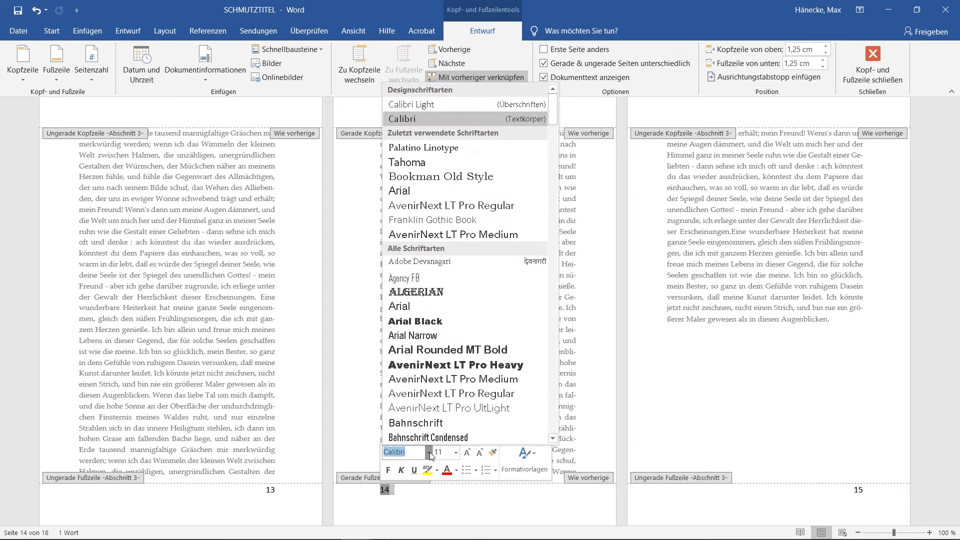
click(451, 148)
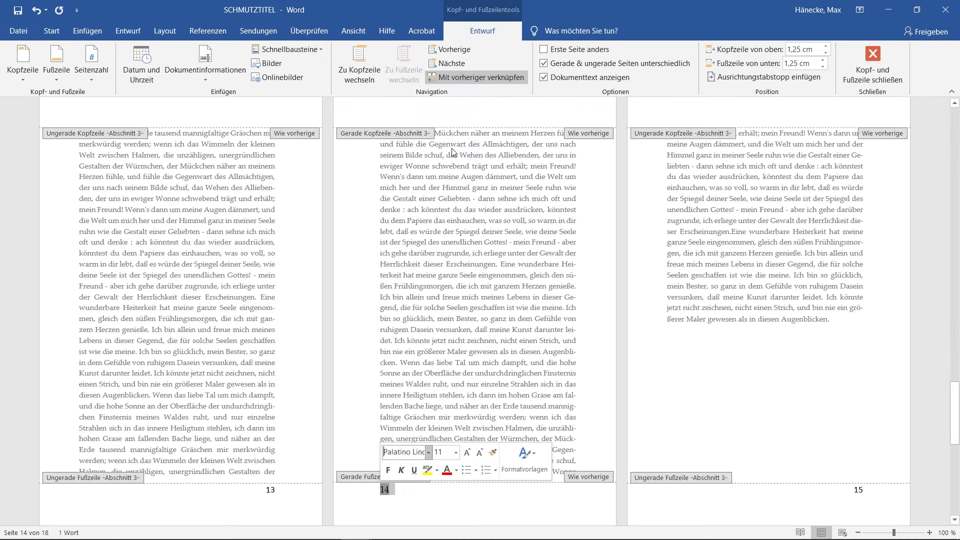
click(478, 453)
click(479, 454)
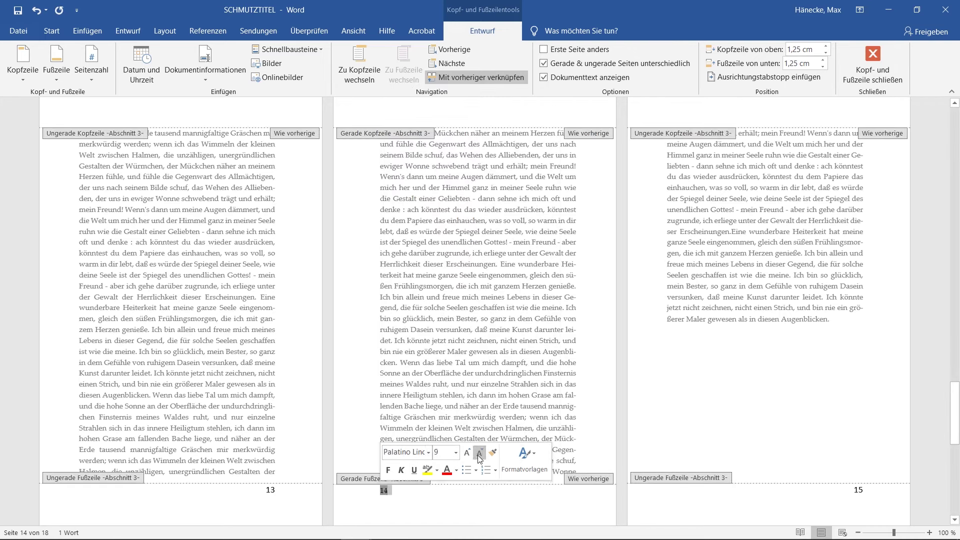
double_click(268, 490)
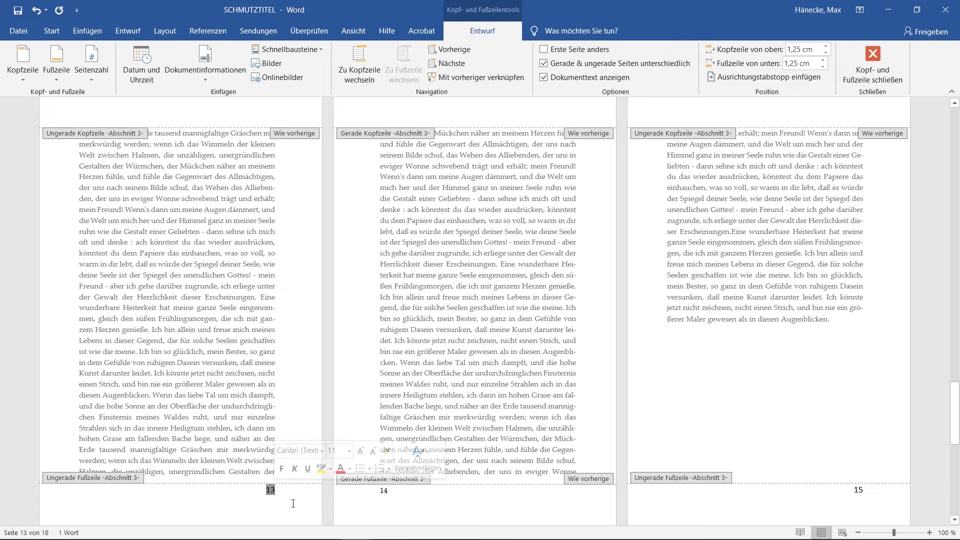
click(323, 451)
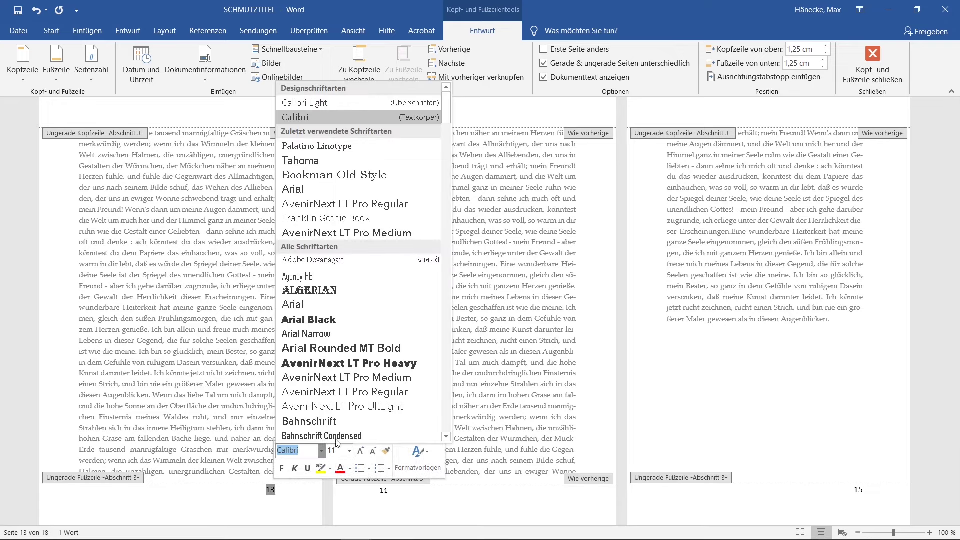
click(354, 145)
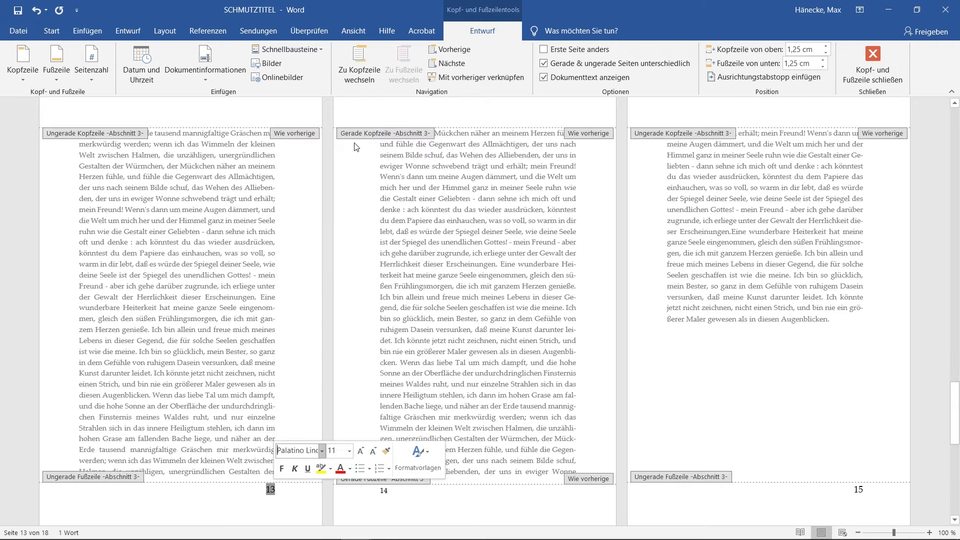
click(373, 452)
click(372, 452)
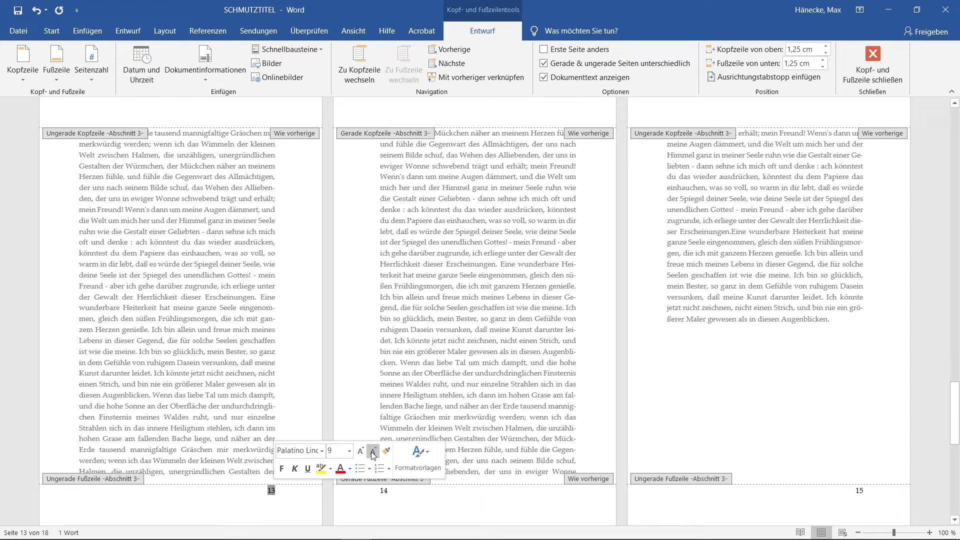
double_click(465, 418)
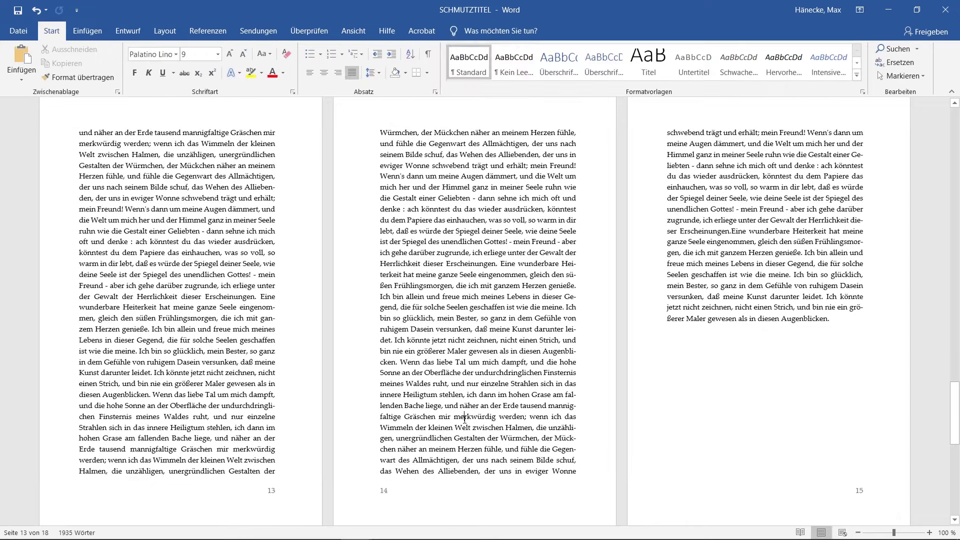
Change the Roman page number II in its footer to Calibri
scroll(467, 415, up, 5)
scroll(467, 416, up, 5)
scroll(466, 414, up, 5)
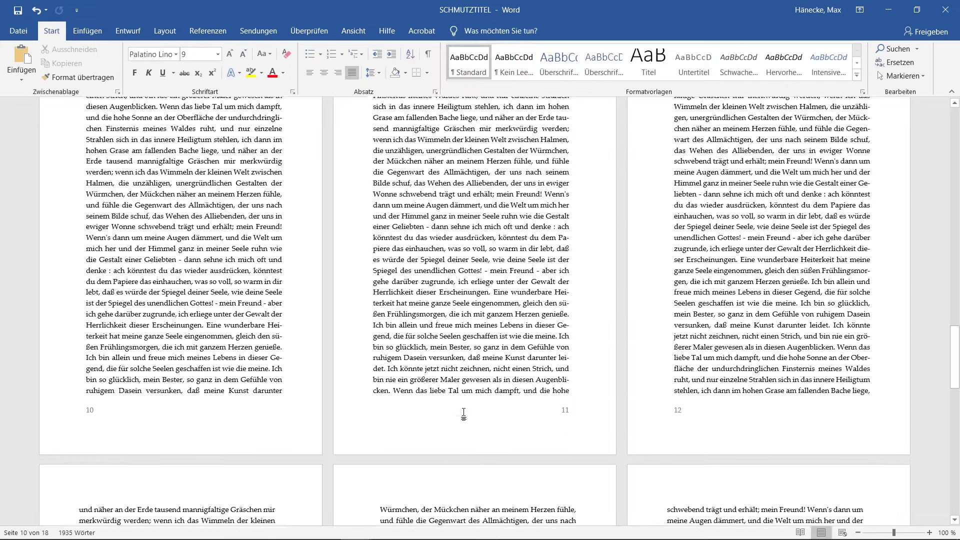
scroll(465, 412, up, 5)
scroll(465, 412, up, 3)
scroll(430, 402, up, 3)
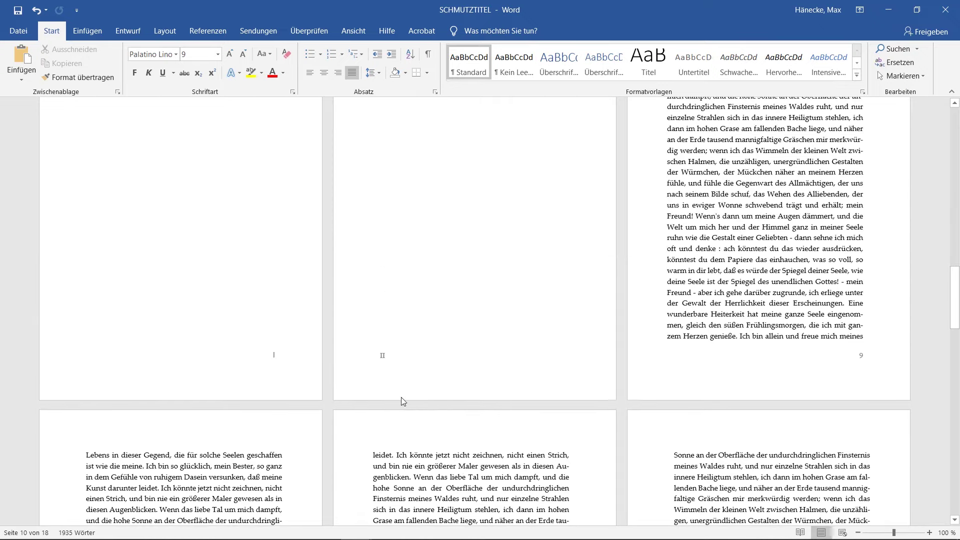
double_click(383, 356)
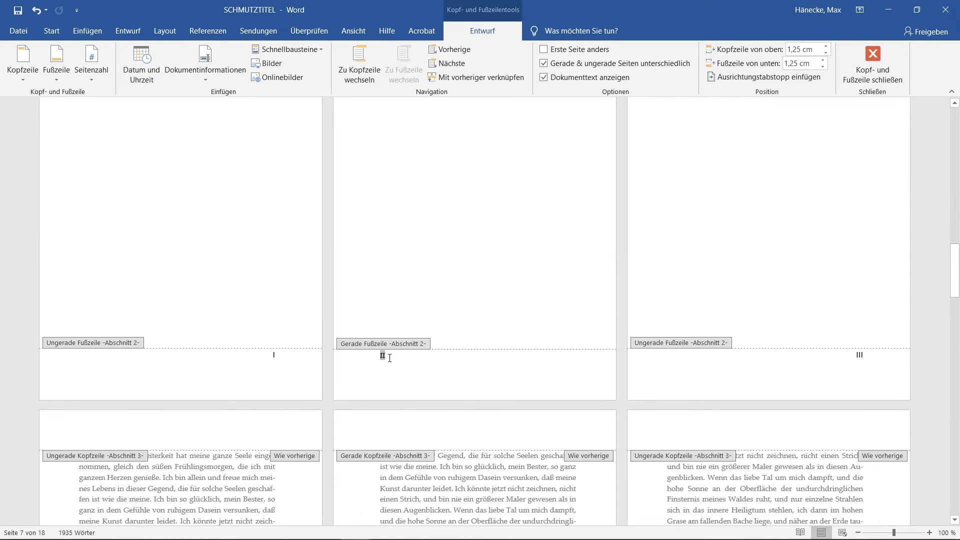
double_click(383, 355)
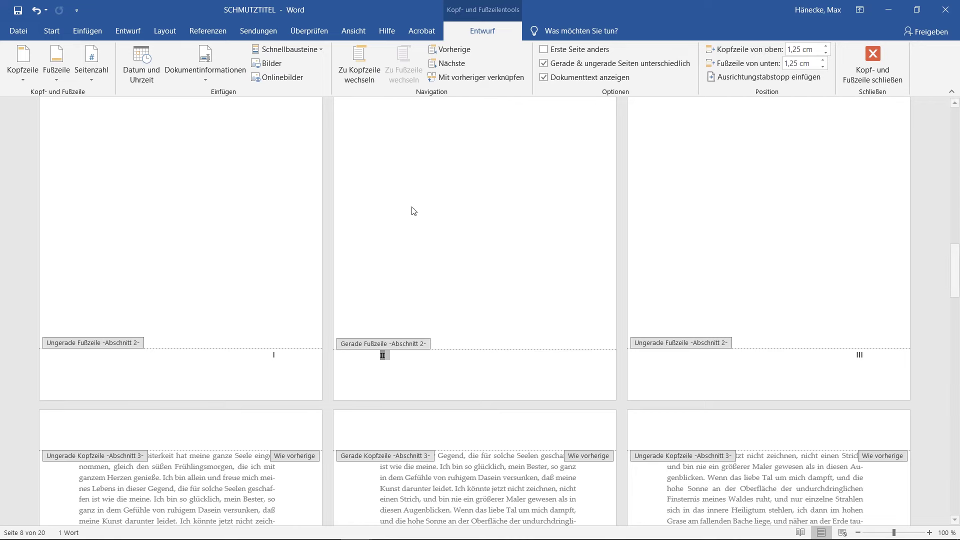
click(51, 31)
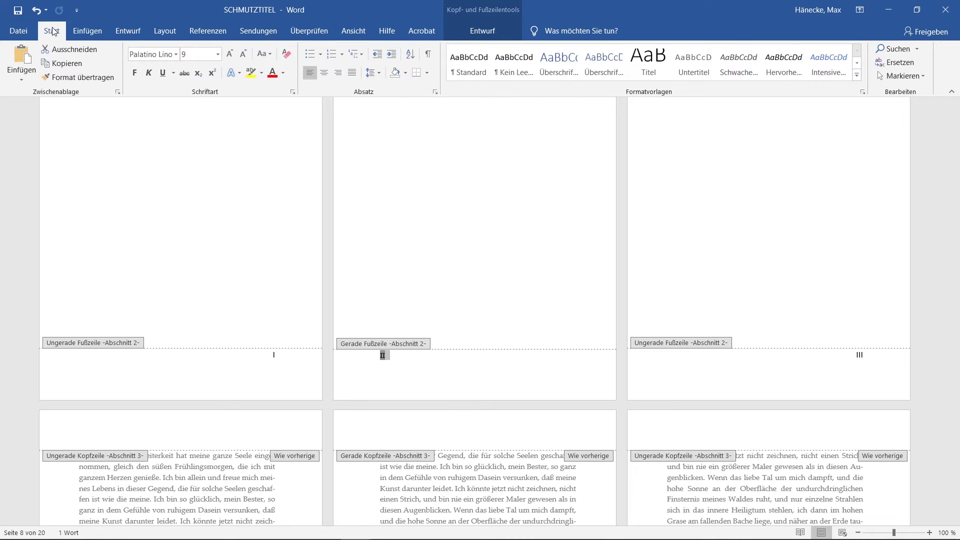
click(176, 54)
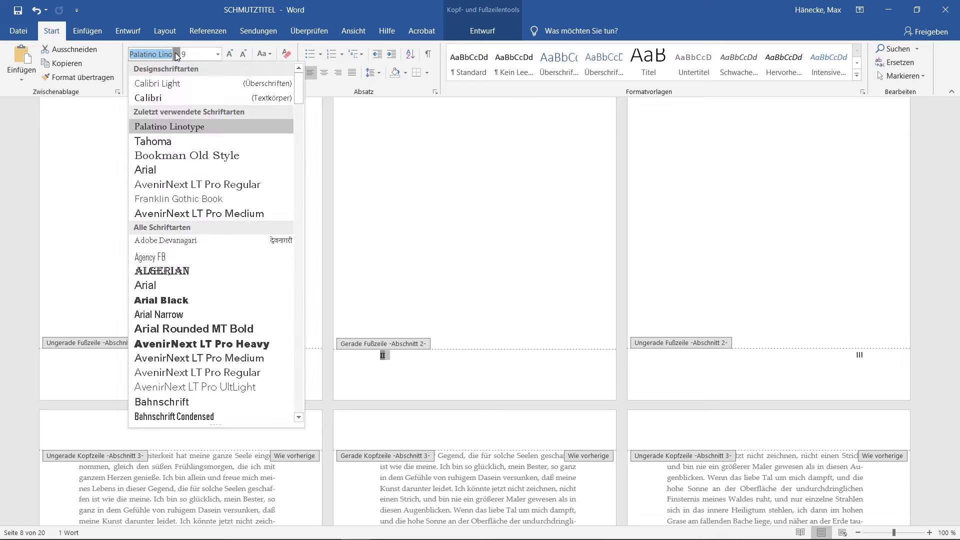
click(188, 96)
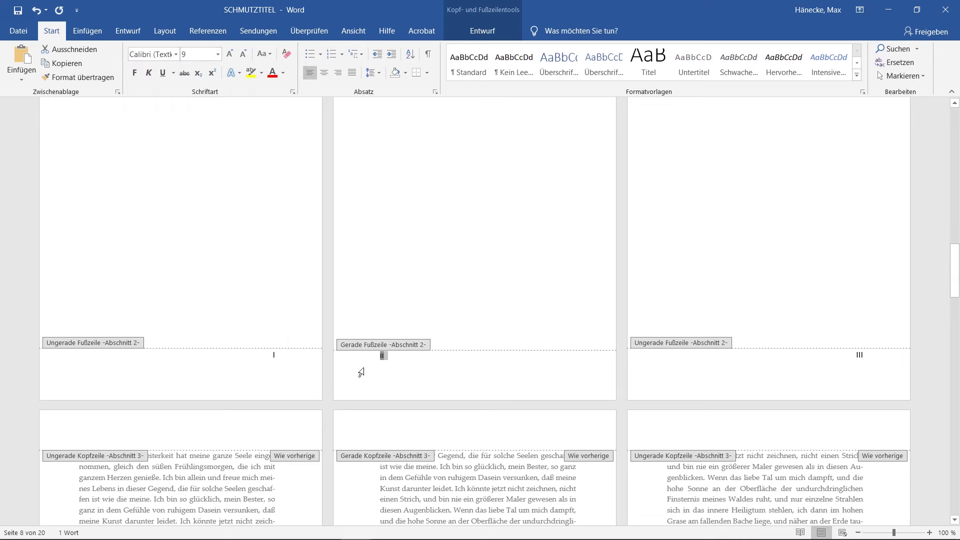
scroll(356, 370, down, 3)
scroll(370, 383, down, 5)
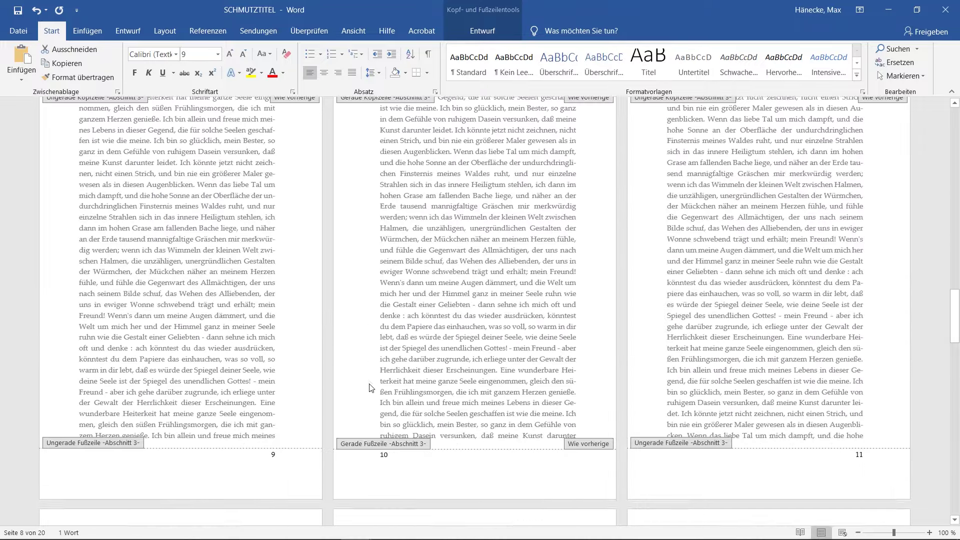
scroll(370, 384, down, 4)
scroll(370, 383, up, 4)
scroll(370, 384, up, 4)
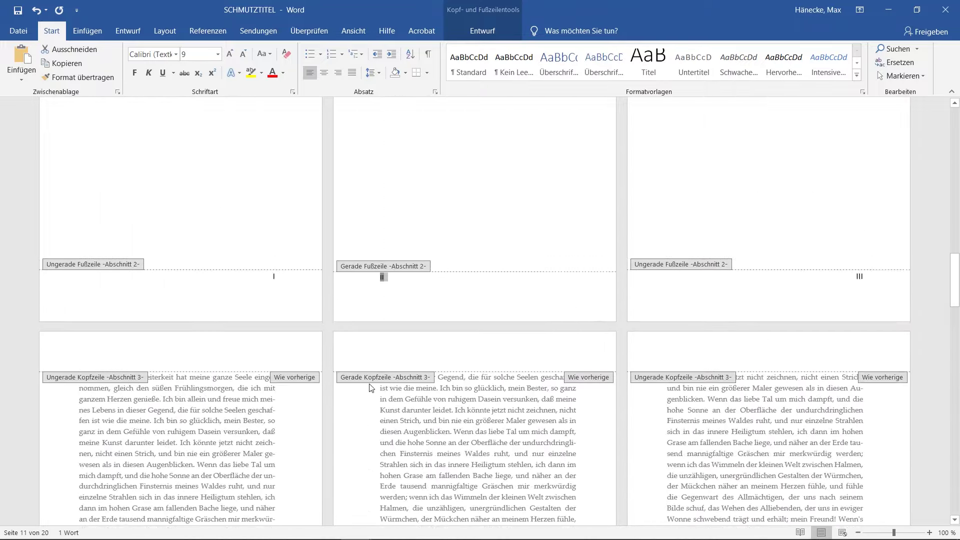
scroll(370, 383, up, 4)
double_click(445, 399)
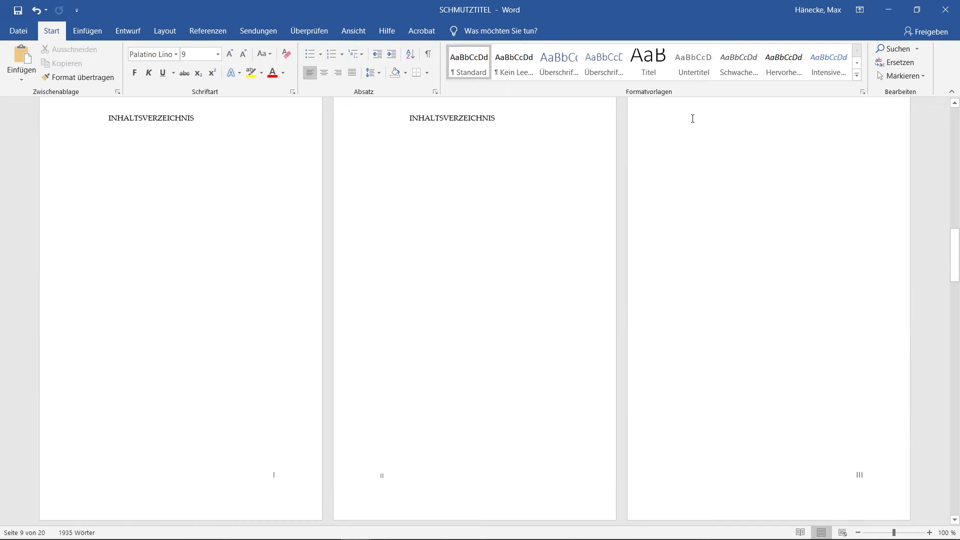
Undo the last change and set section 2's footer page number I to 9 pt
key(ctrl+z)
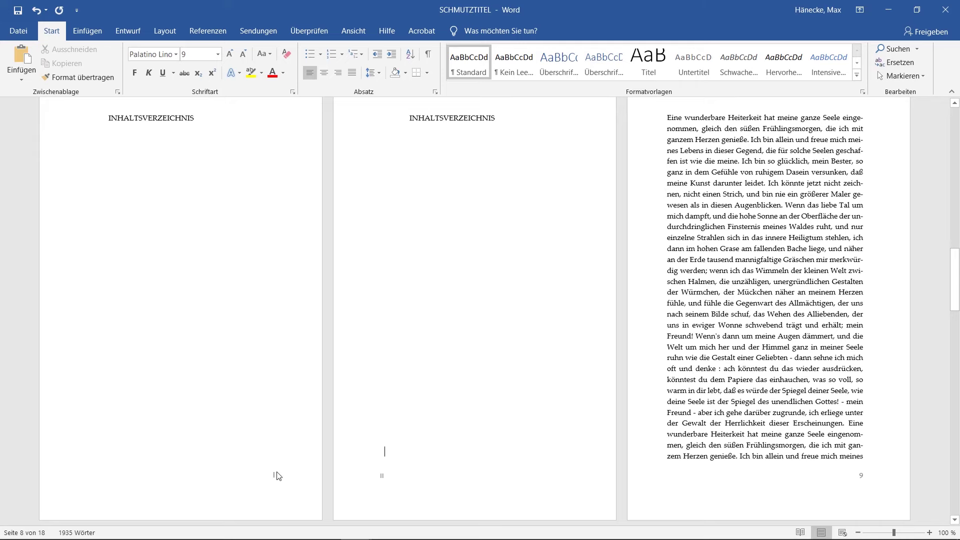
double_click(275, 475)
double_click(275, 475)
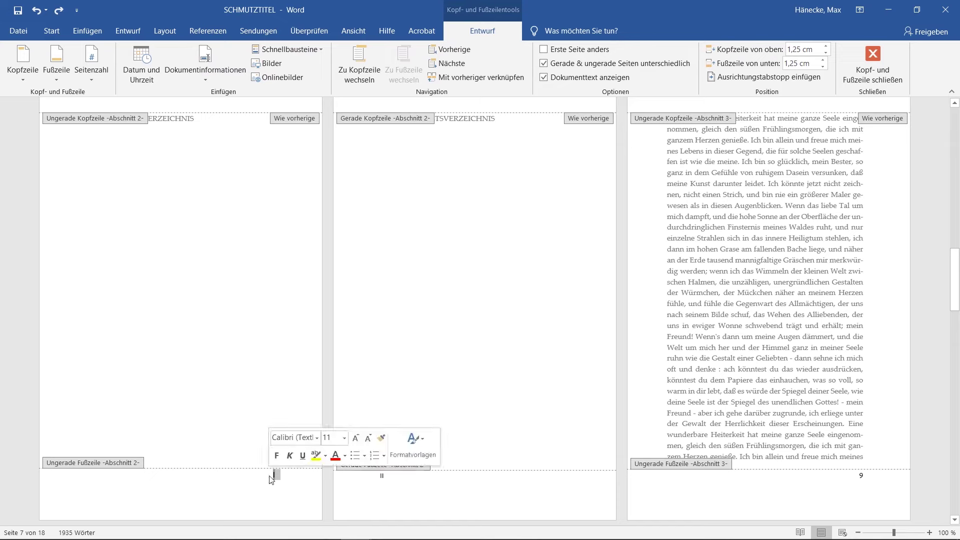
click(51, 31)
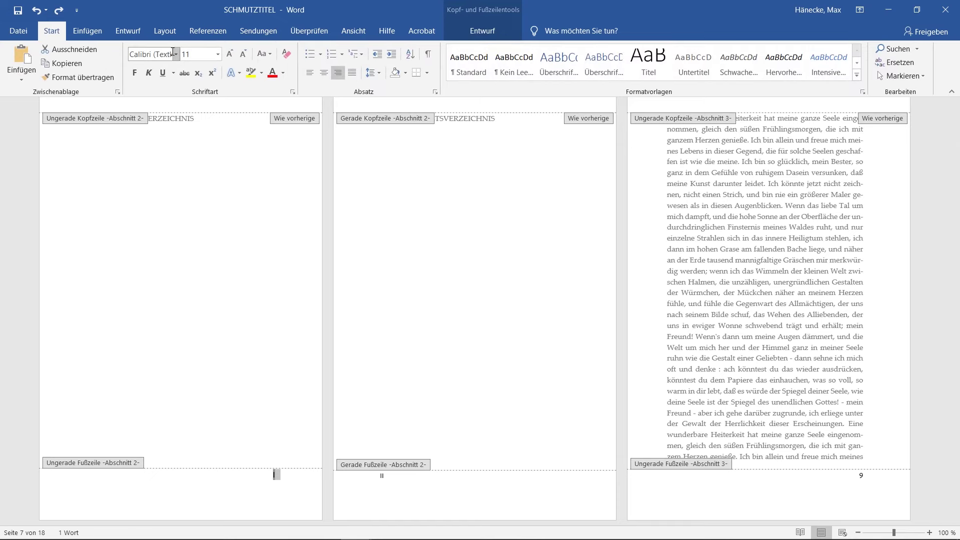
click(243, 53)
click(243, 54)
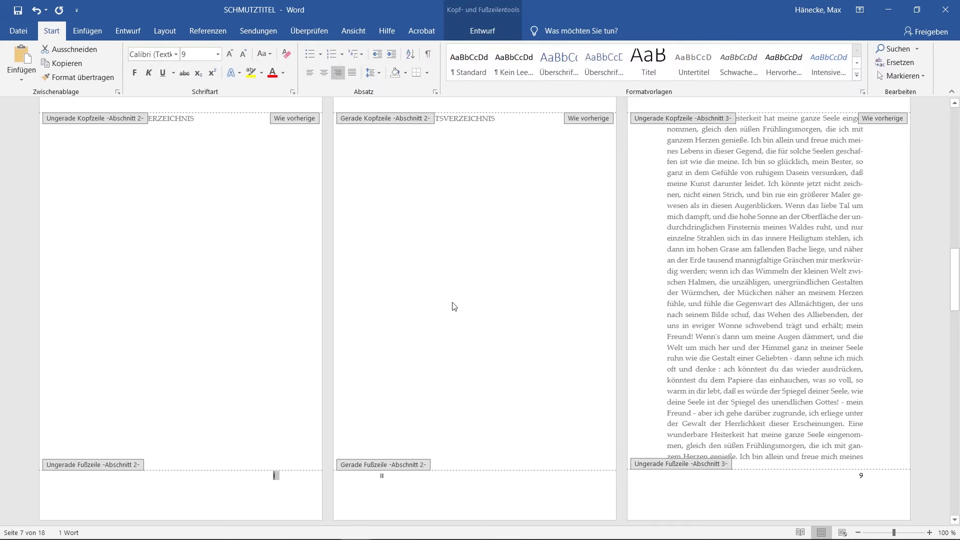
double_click(529, 288)
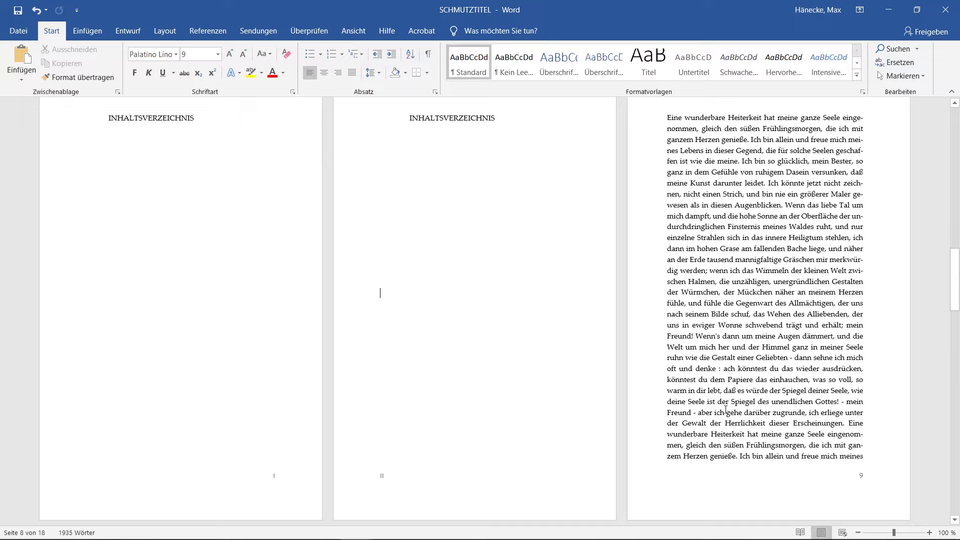
Apply 1,15 line spacing to all of the document's text
scroll(725, 409, down, 3)
scroll(725, 409, down, 3)
scroll(726, 408, down, 2)
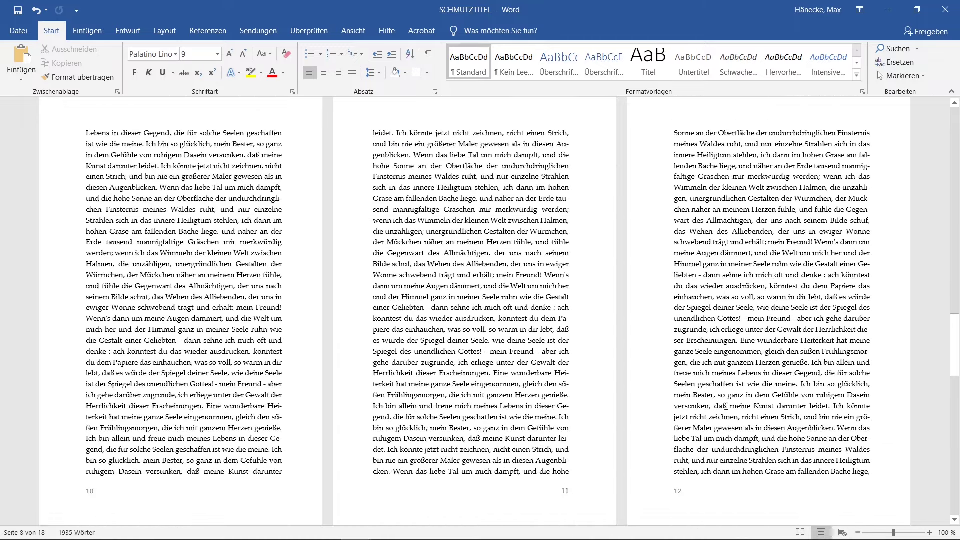
scroll(726, 406, down, 2)
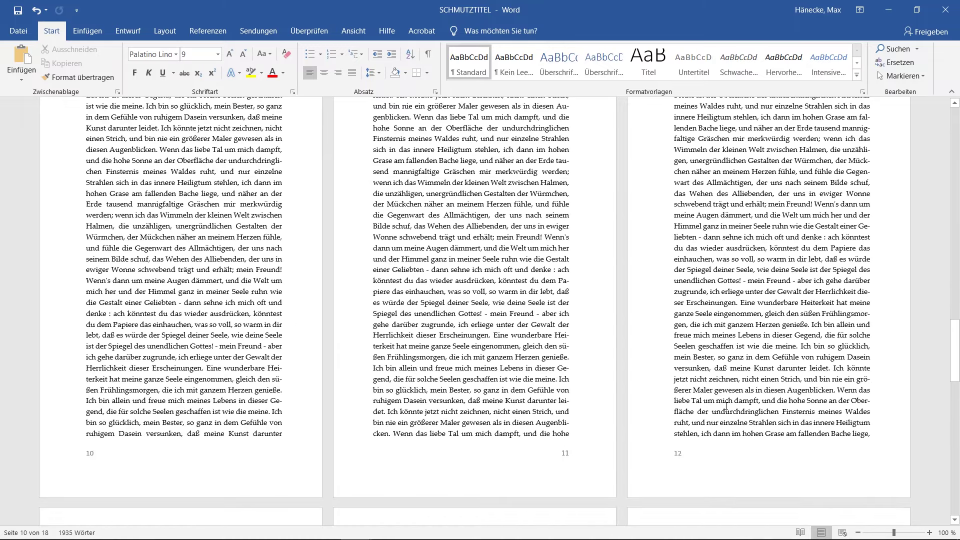
key(ctrl+a)
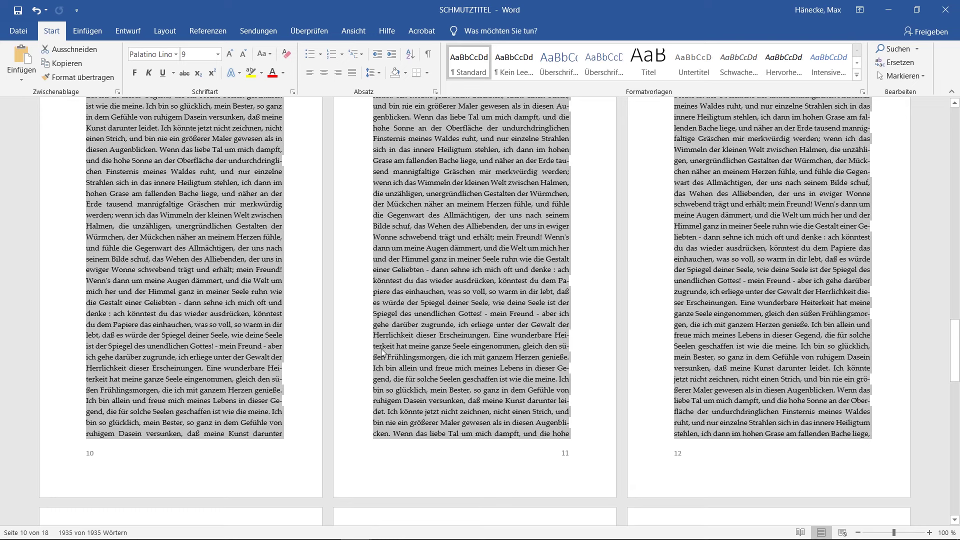
click(381, 73)
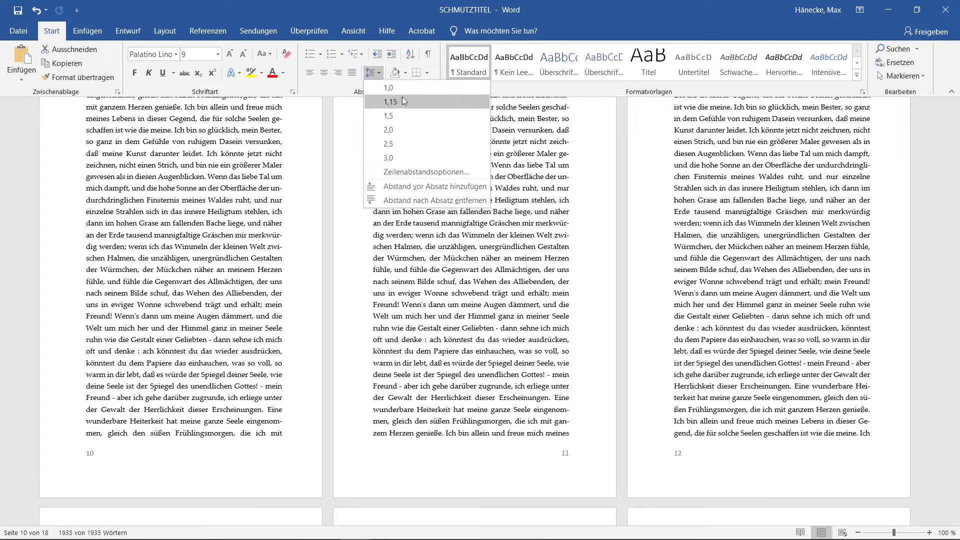
click(402, 99)
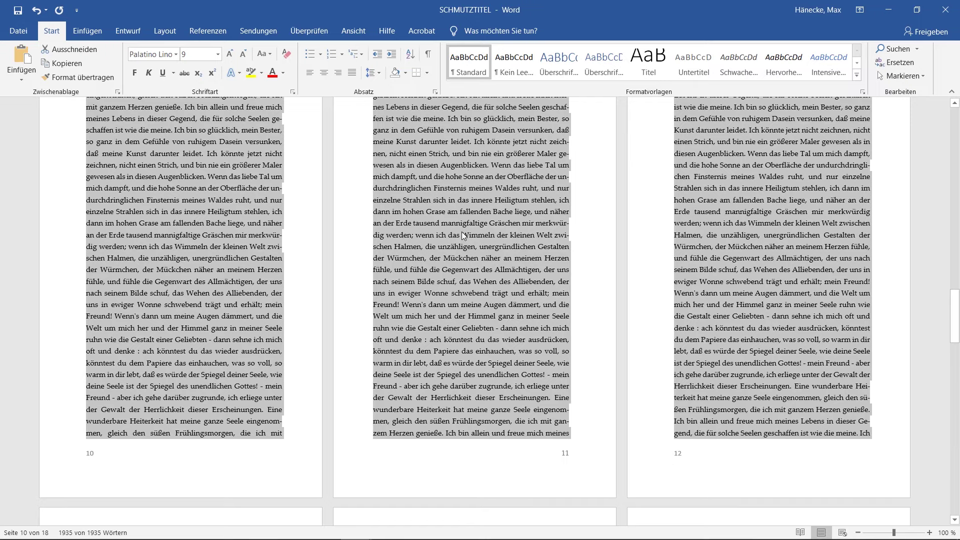
click(460, 232)
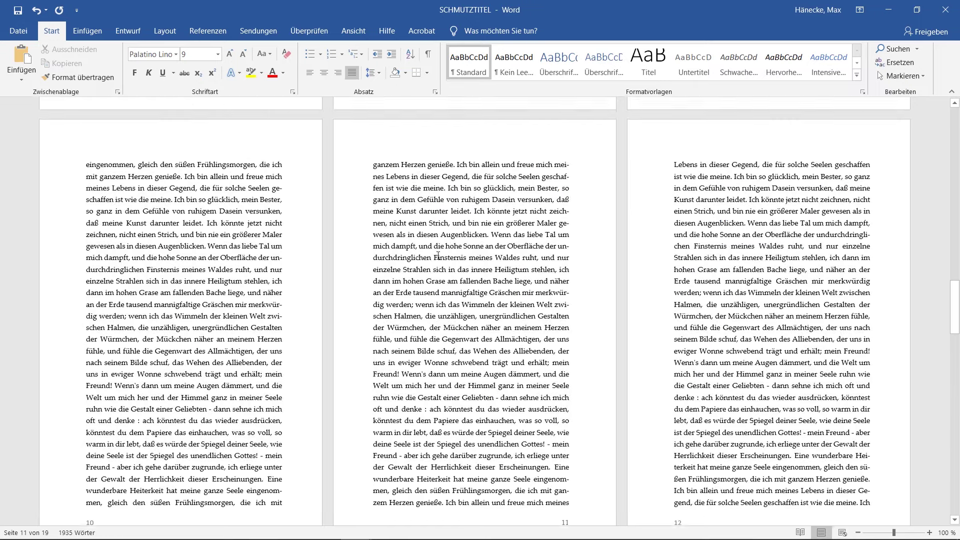
scroll(439, 253, up, 10)
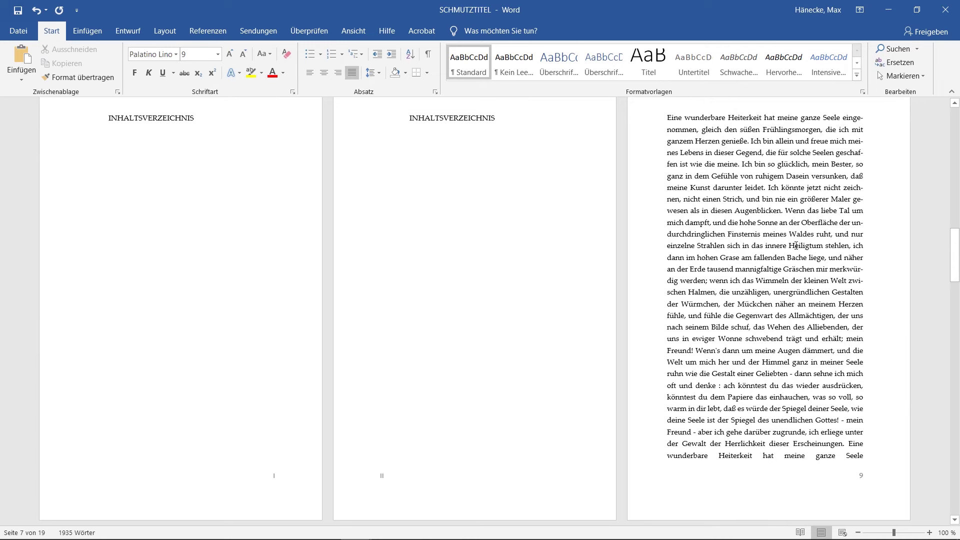
Start a new paragraph at 'Wenn das liebe Tal' and set spacing after paragraphs to 0 pt
click(784, 210)
key(Return)
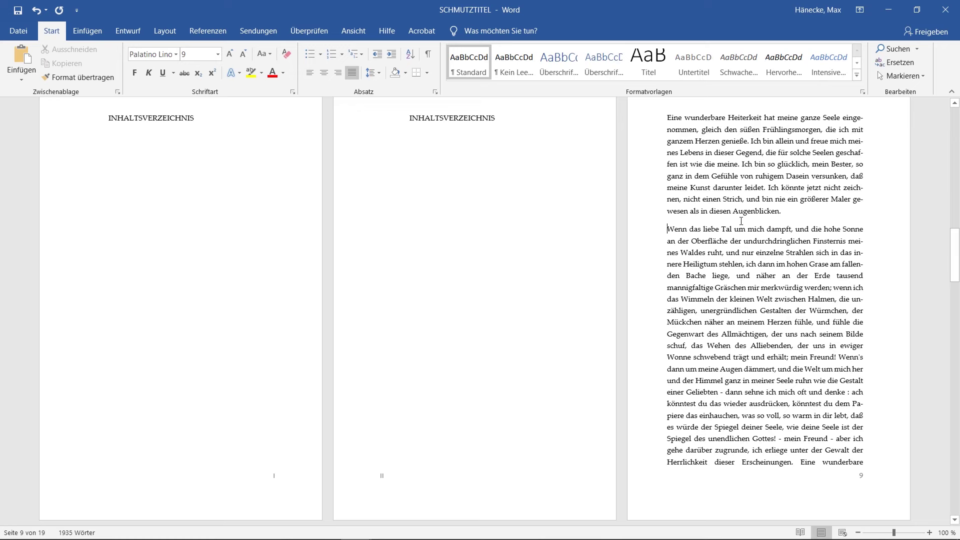
key(ctrl+a)
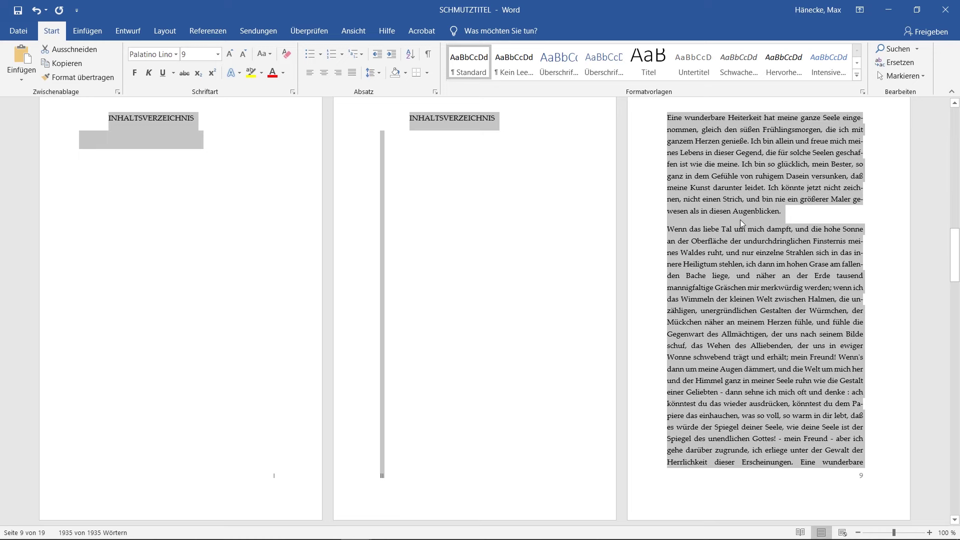
click(166, 32)
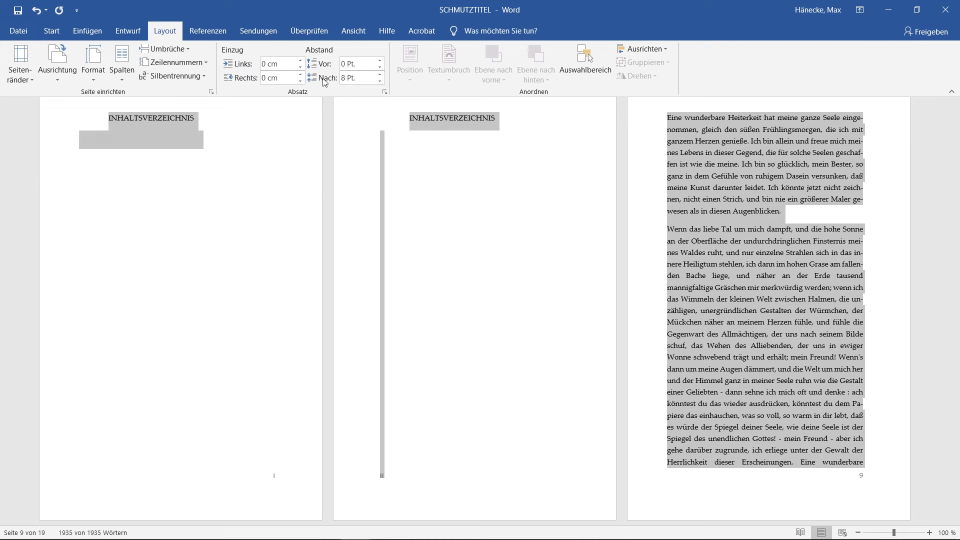
click(380, 82)
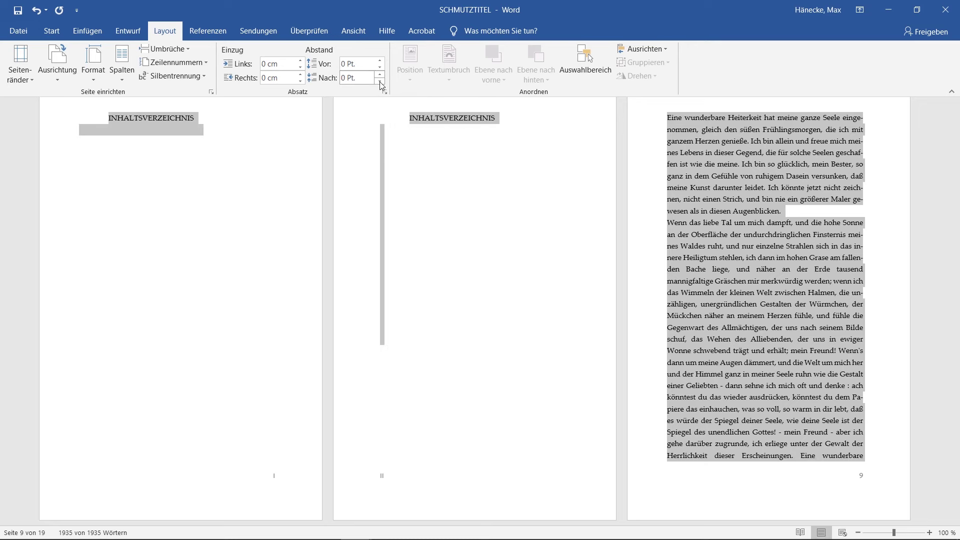
click(734, 235)
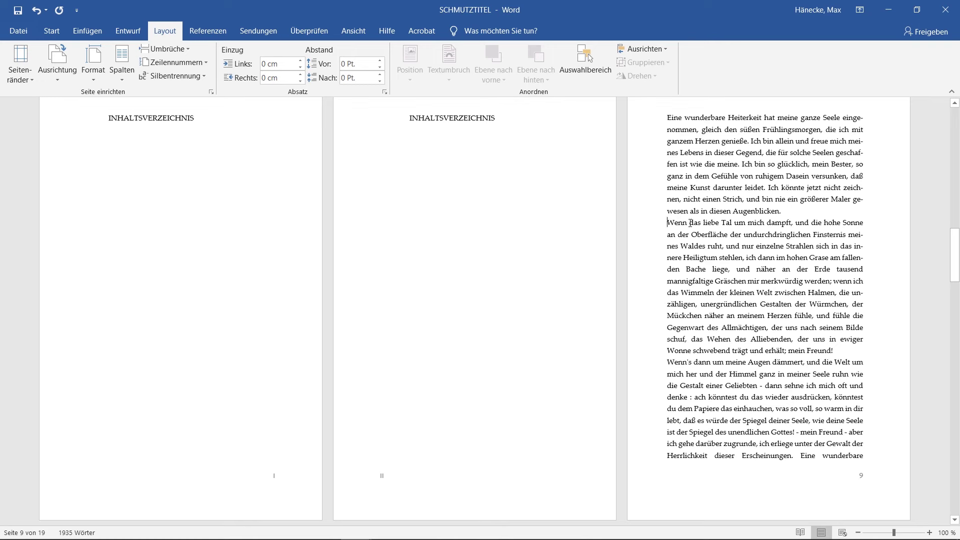
key(ctrl+a)
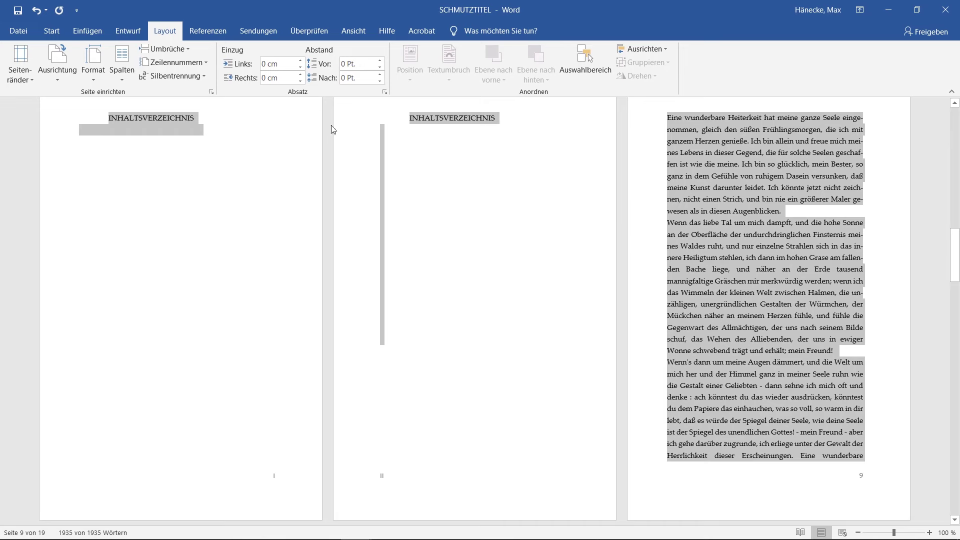
Apply a First line special indent of 0,4 cm to every paragraph
click(384, 92)
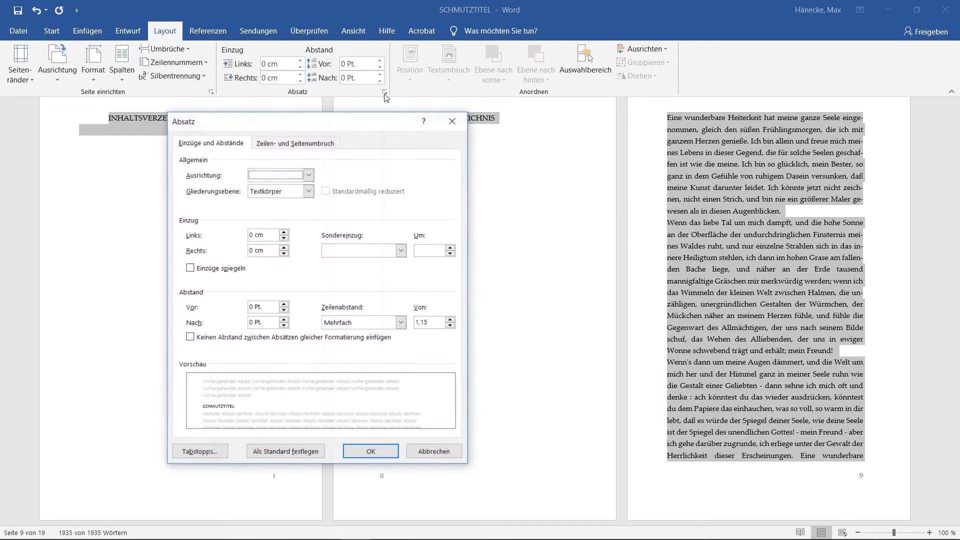
click(402, 250)
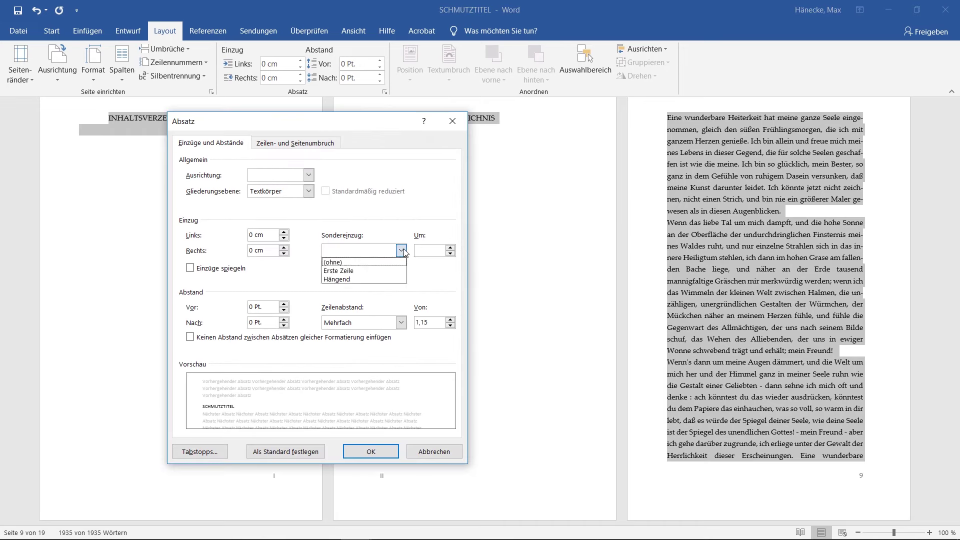
click(370, 271)
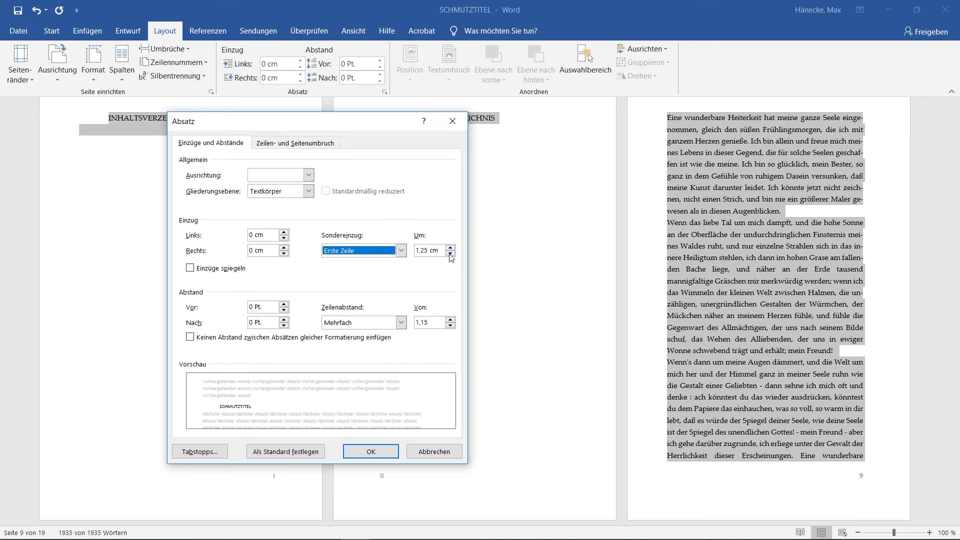
click(451, 254)
click(451, 254)
click(450, 254)
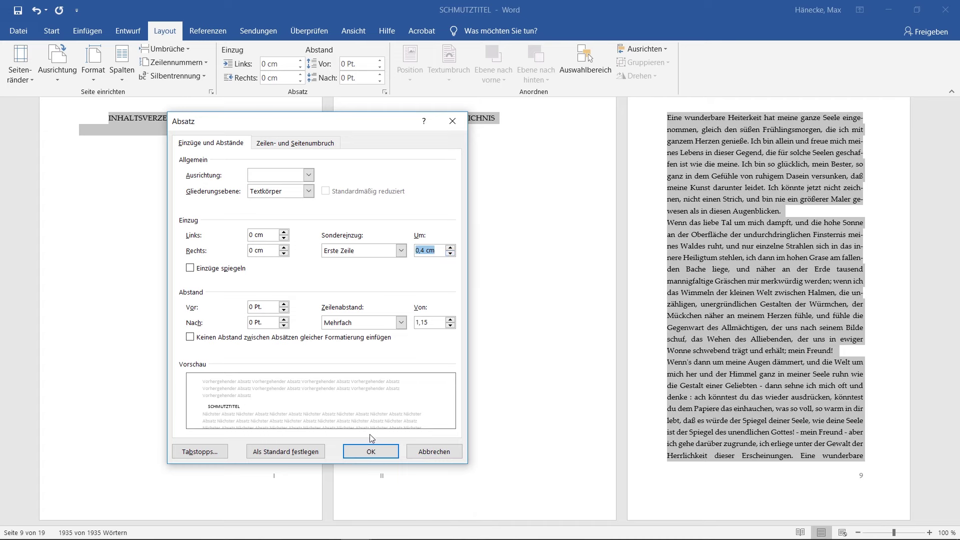
click(372, 456)
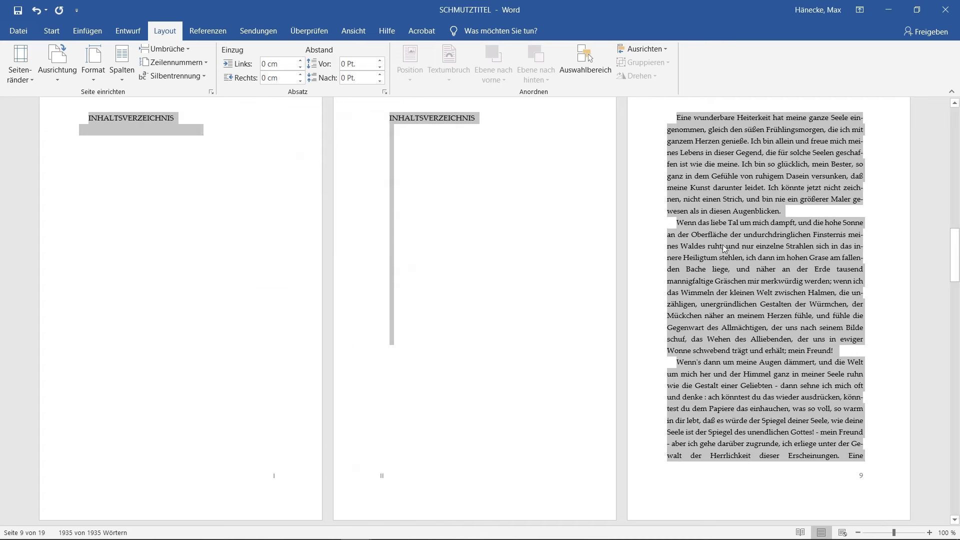
click(744, 253)
scroll(729, 245, up, 2)
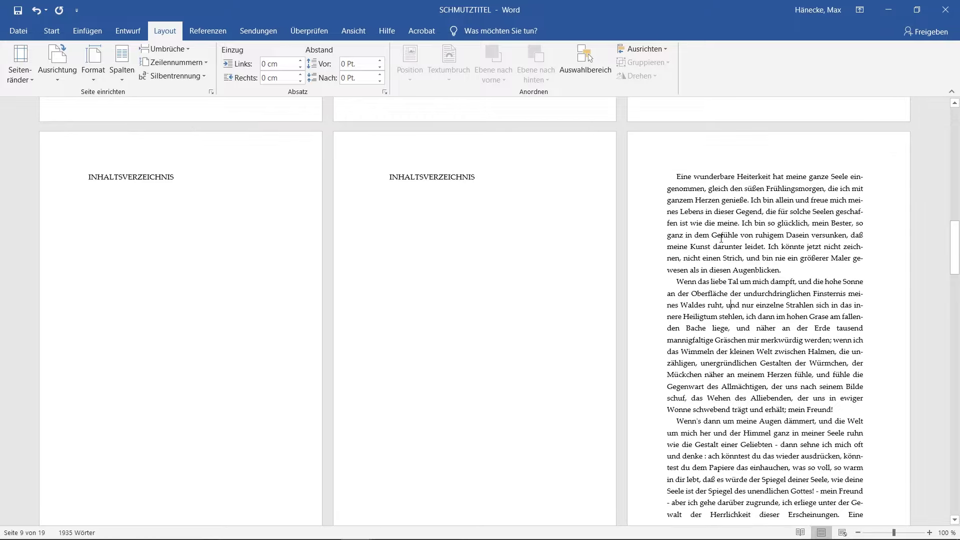
scroll(725, 238, down, 10)
scroll(725, 238, down, 3)
scroll(725, 239, down, 2)
scroll(725, 239, down, 1)
scroll(725, 238, down, 5)
scroll(725, 238, down, 6)
scroll(725, 239, down, 5)
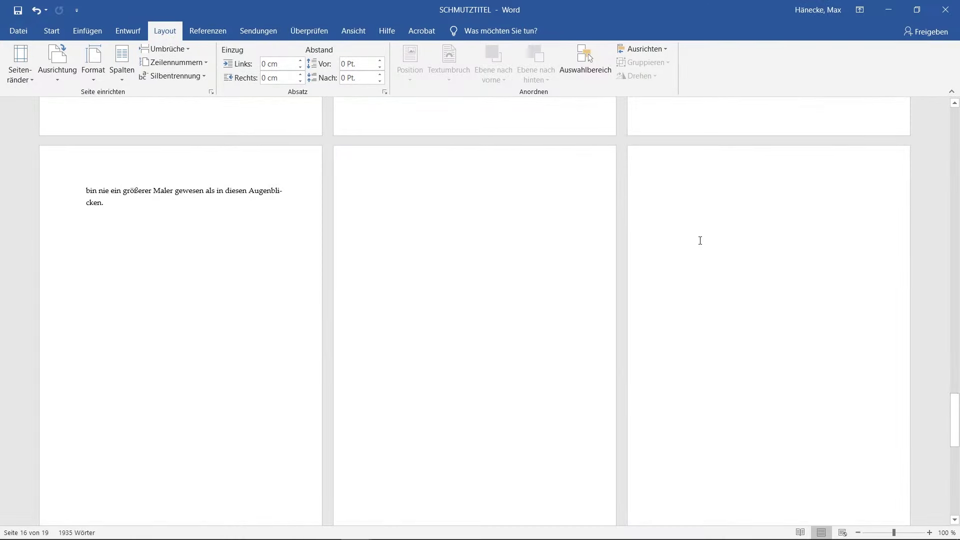
scroll(700, 241, up, 4)
scroll(700, 241, up, 4)
scroll(700, 240, up, 3)
scroll(700, 241, up, 2)
scroll(700, 241, up, 4)
scroll(700, 240, up, 4)
scroll(700, 240, up, 4)
scroll(699, 241, up, 3)
scroll(700, 240, up, 3)
scroll(700, 241, up, 3)
scroll(700, 241, up, 2)
scroll(700, 241, up, 1)
scroll(700, 239, up, 8)
scroll(700, 240, up, 10)
scroll(700, 241, up, 1)
scroll(700, 240, up, 6)
scroll(700, 240, up, 5)
scroll(700, 241, down, 6)
scroll(700, 240, down, 6)
scroll(700, 241, down, 6)
scroll(700, 241, down, 6)
scroll(699, 240, down, 3)
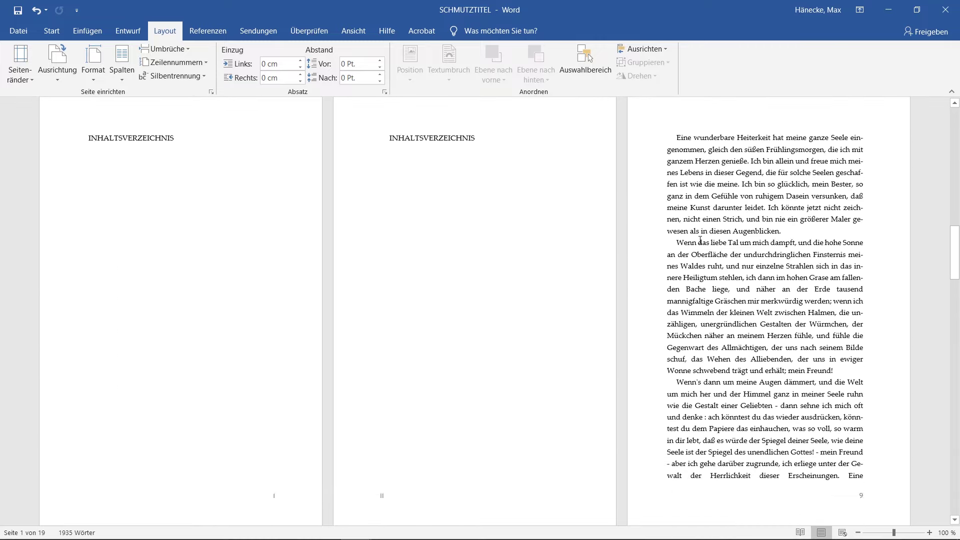
scroll(589, 242, down, 4)
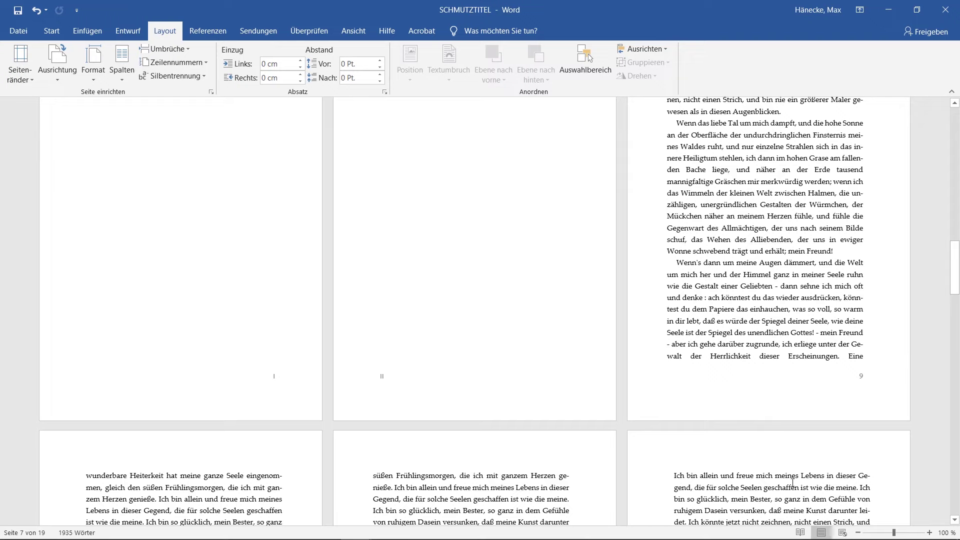